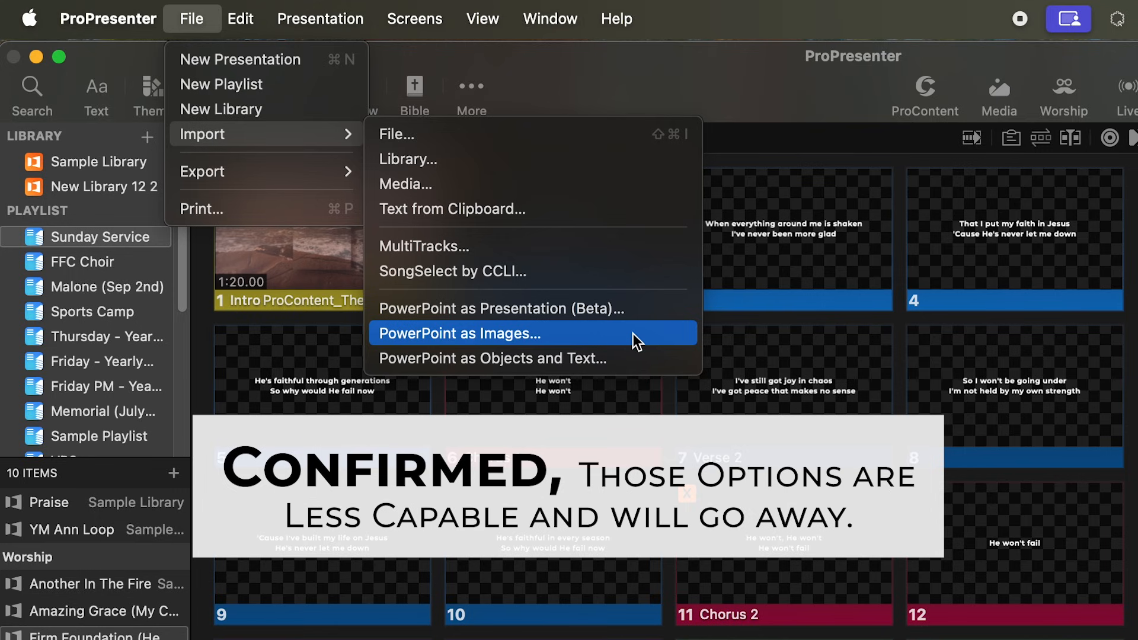
Import DEMO Presentation (Dec 6th).pptx as an editable presentation into Sample Library and the Sunday Service playlist at 1920 x 1080.
left_click(633, 308)
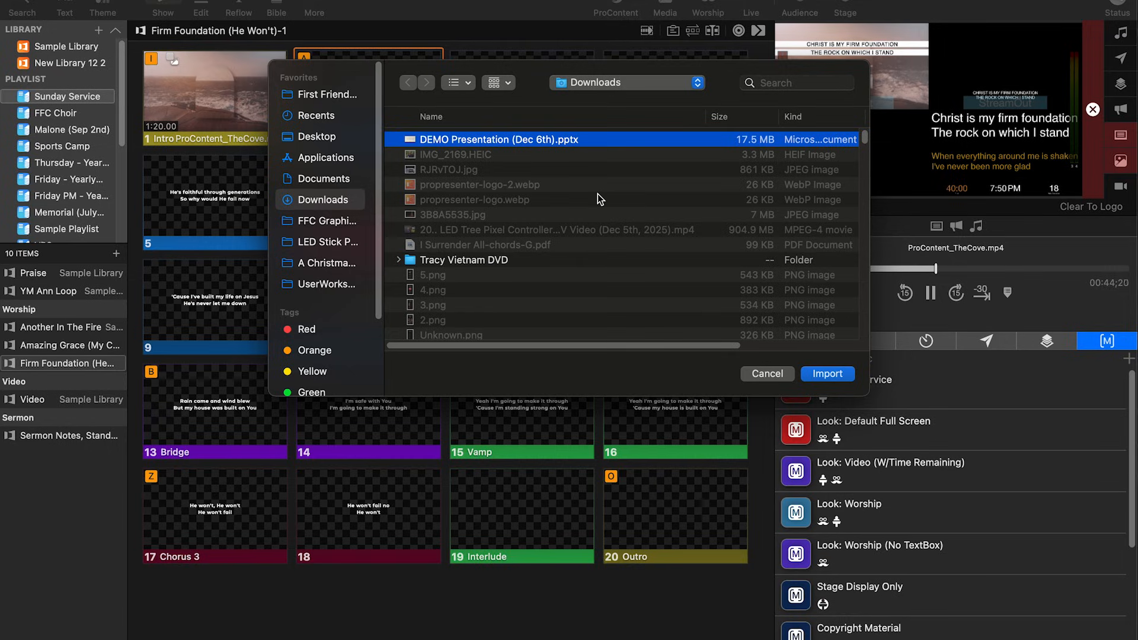
left_click(827, 374)
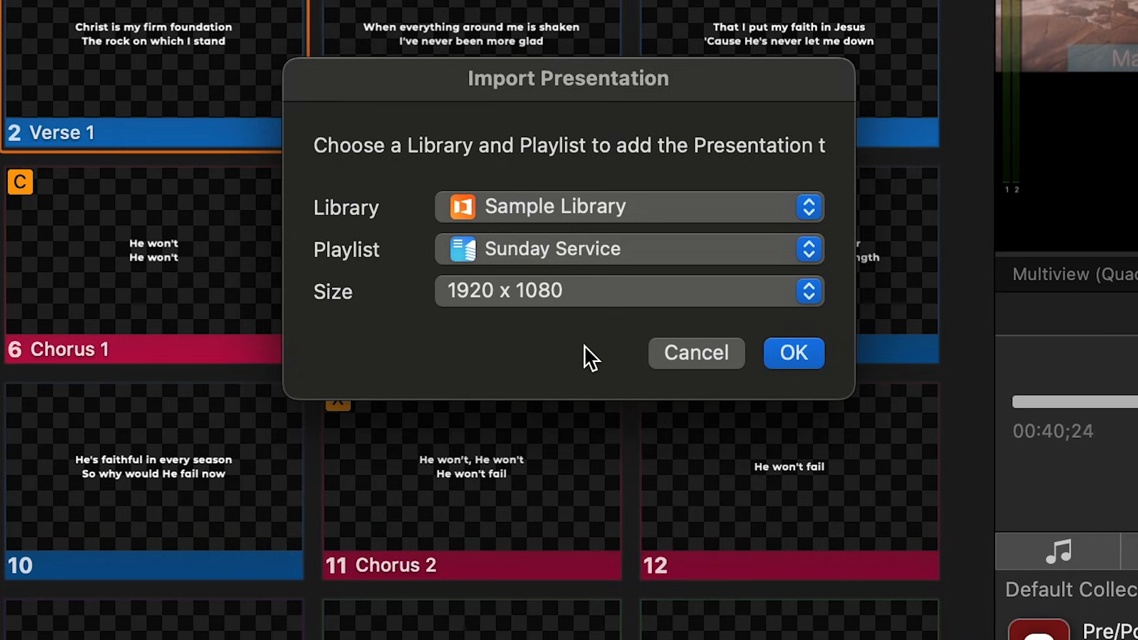
left_click(792, 361)
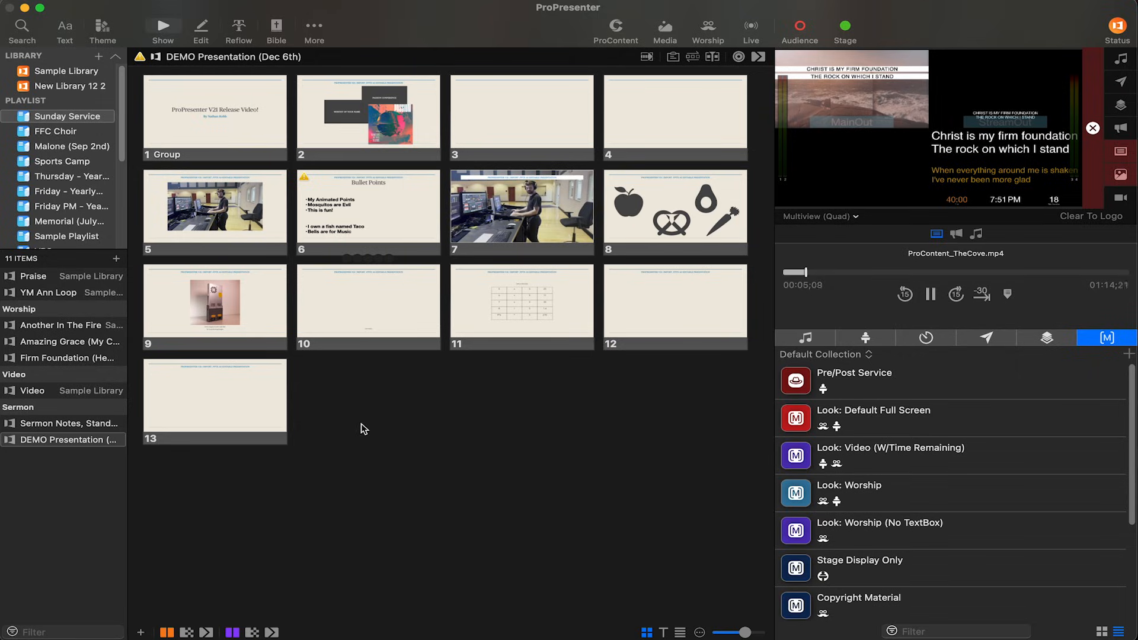
Show the first slide of the imported presentation on the output and trigger the Default Full Screen look macro.
left_click(207, 97)
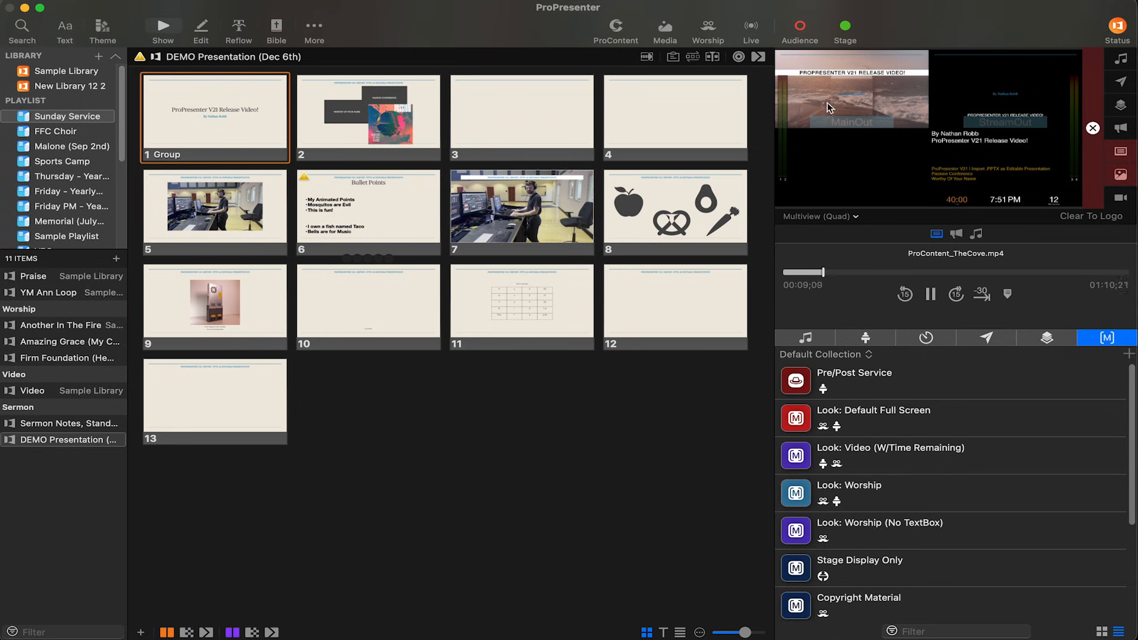
left_click(878, 420)
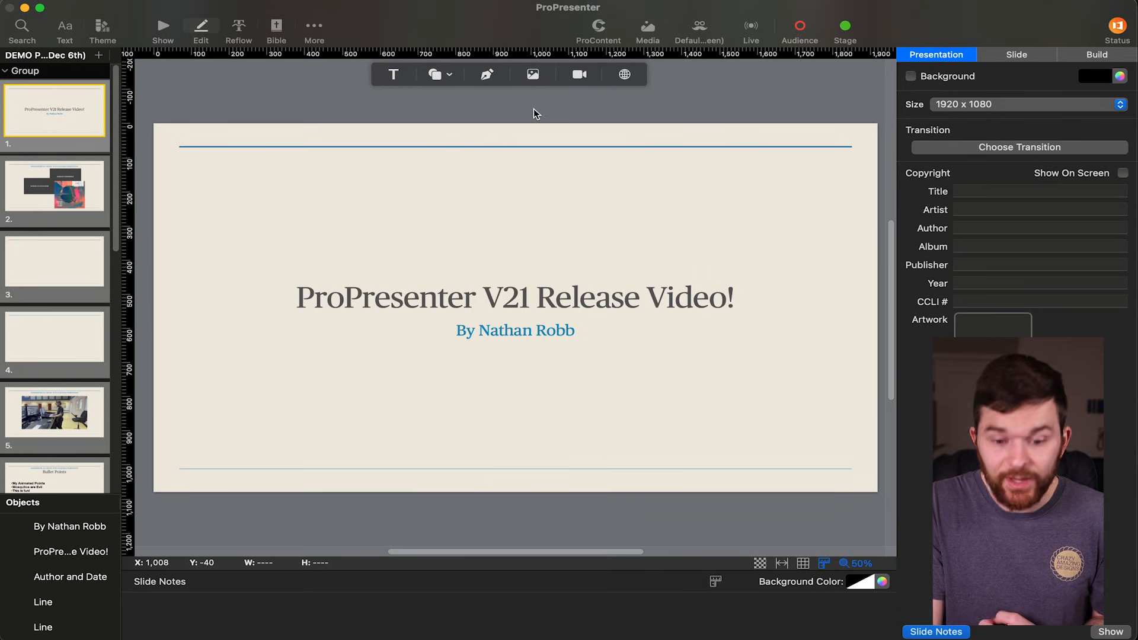
Examine the title, byline and Author and Date objects of the first slide in the slide editor by selecting each one.
left_click(518, 279)
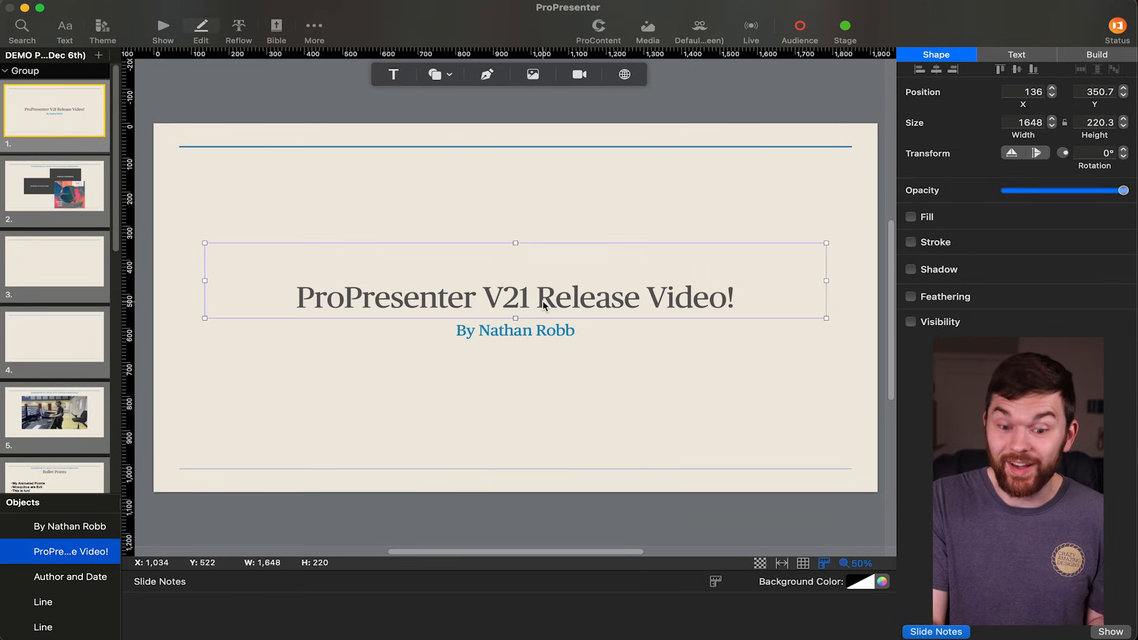
left_click(548, 335)
left_click(518, 396)
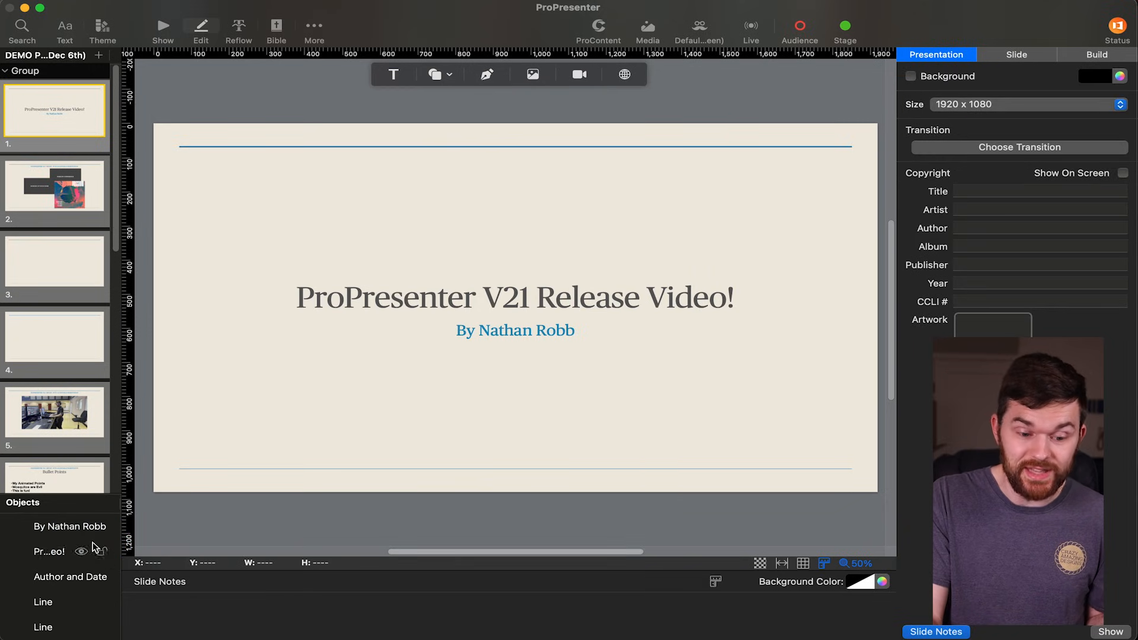
mouse_move(55, 529)
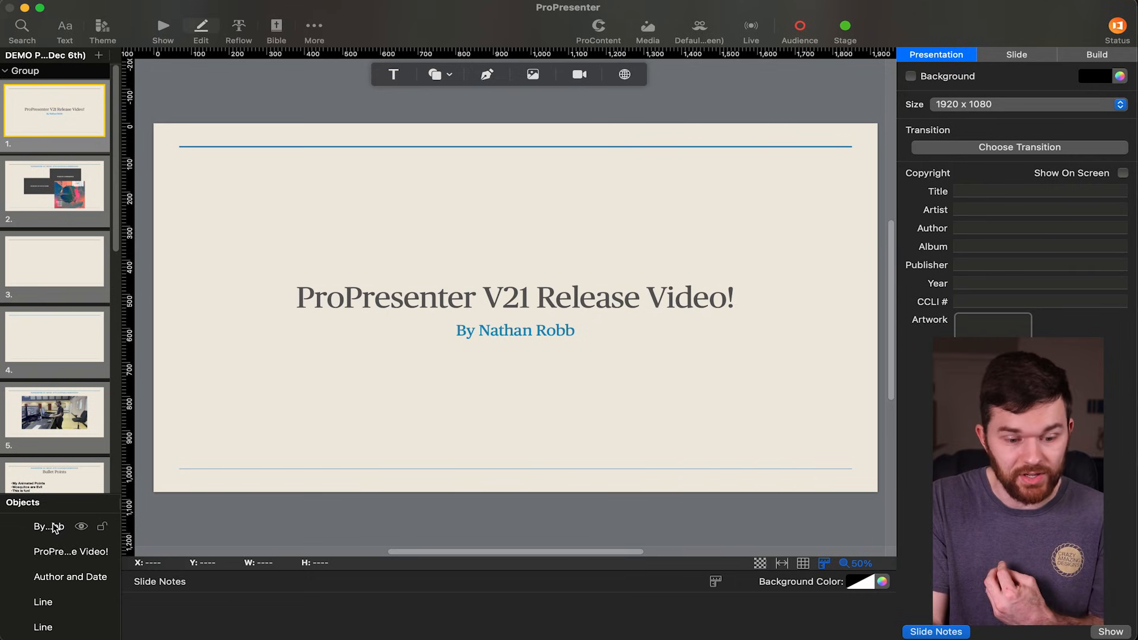
left_click(51, 526)
left_click(55, 551)
left_click(47, 577)
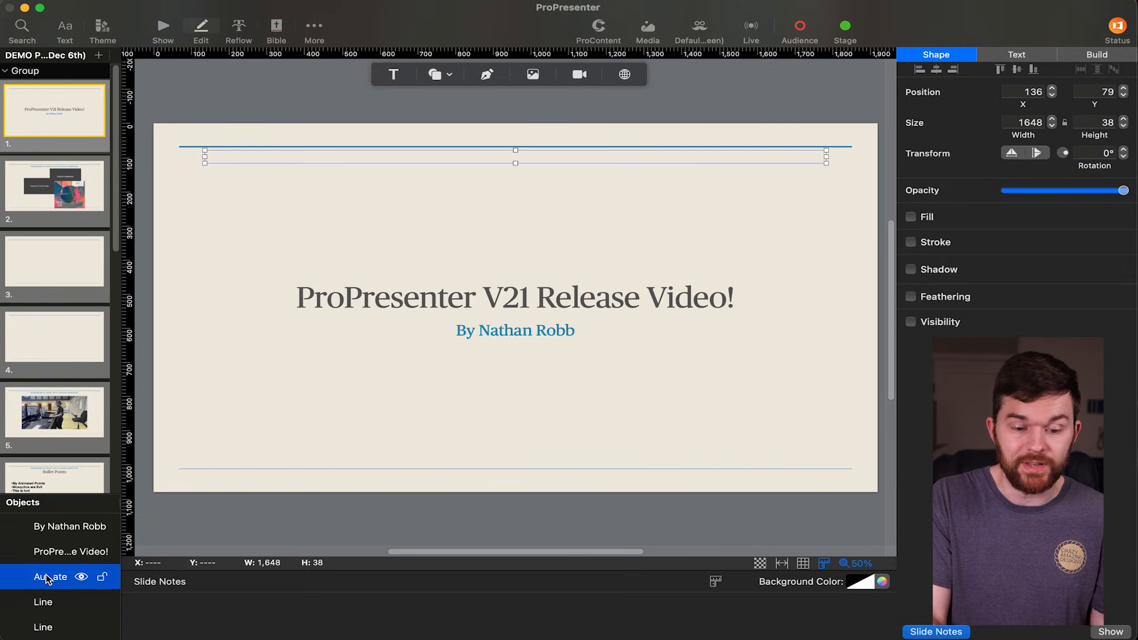
Try moving the header object lower on the first slide and undo the move.
left_click(485, 147)
left_click_drag(495, 148, 540, 212)
key("super+z")
Enter HH in the empty Author and Date text box under the first slide's upper line.
left_click(489, 162)
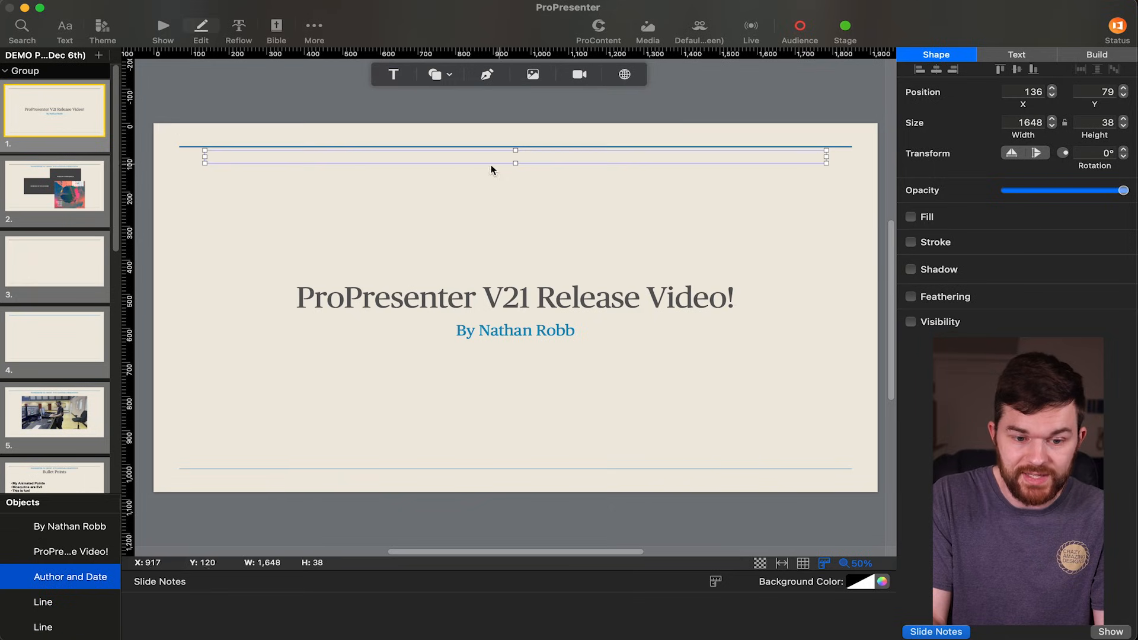
double_click(345, 153)
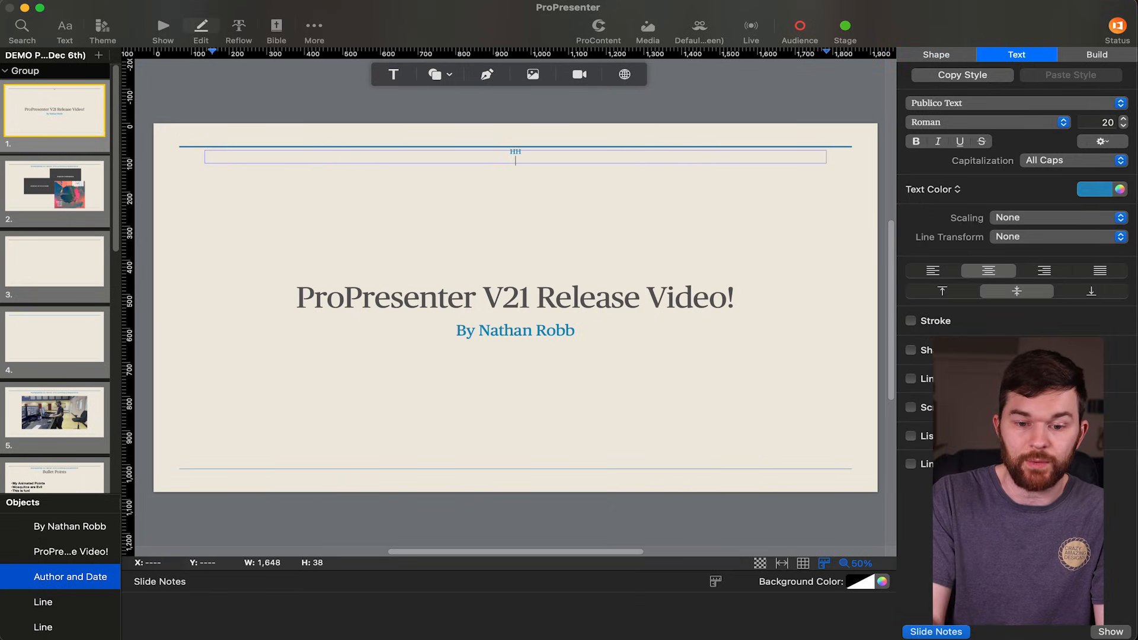
left_click(358, 104)
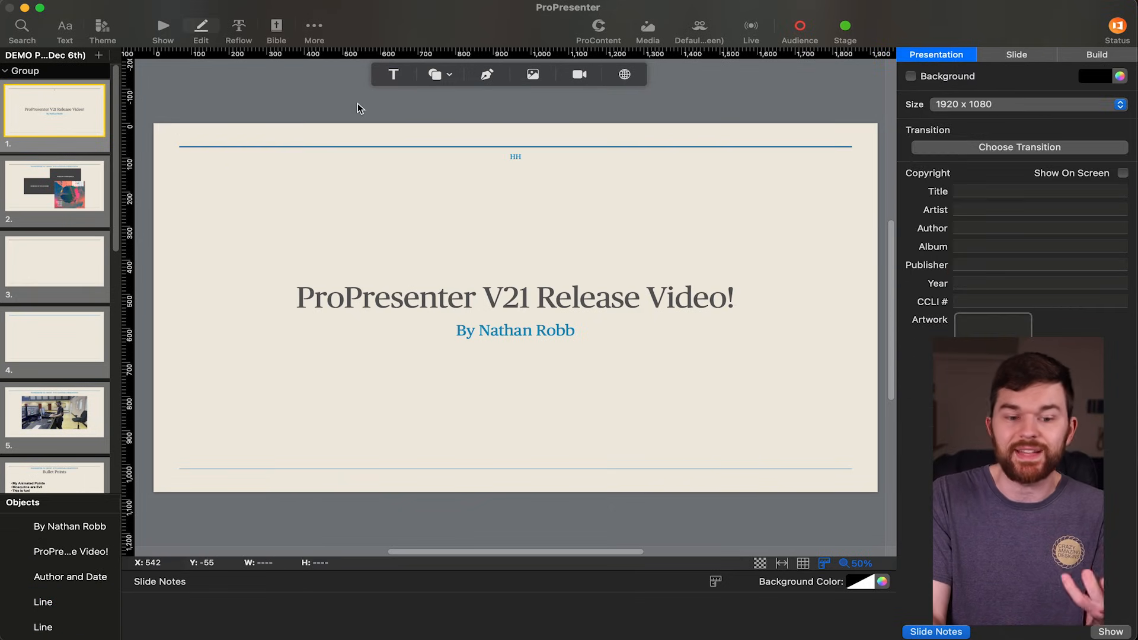
Try repositioning the two dark text boxes and the Passion picture on the second slide, undoing the moves.
left_click(63, 191)
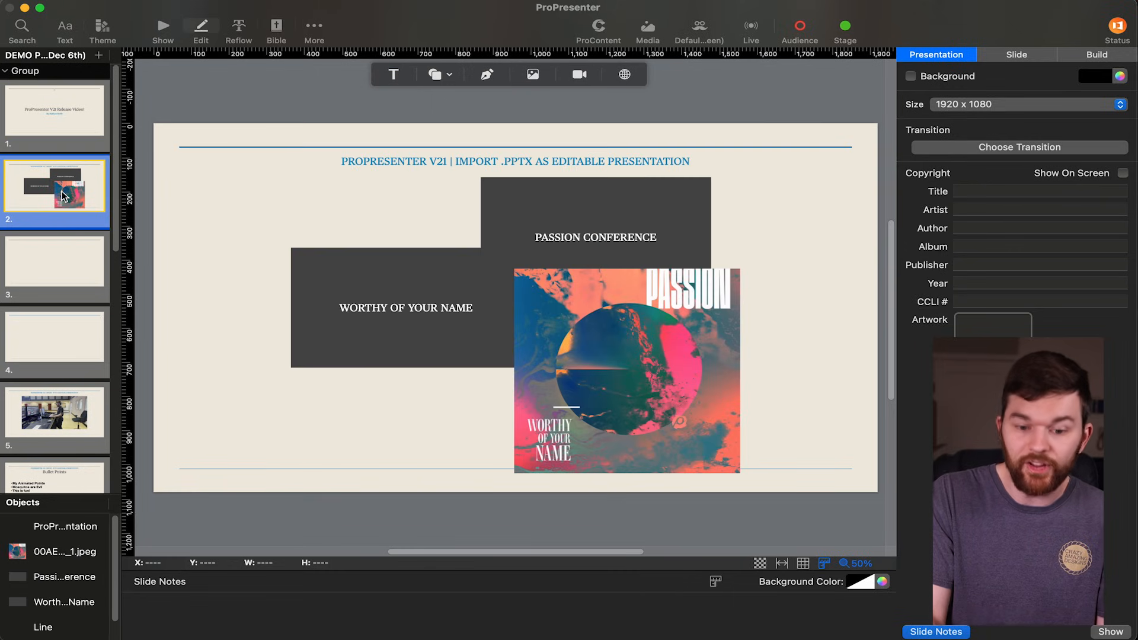
left_click(573, 222)
left_click_drag(403, 278, 329, 326)
left_click_drag(532, 224, 452, 208)
key("super+z")
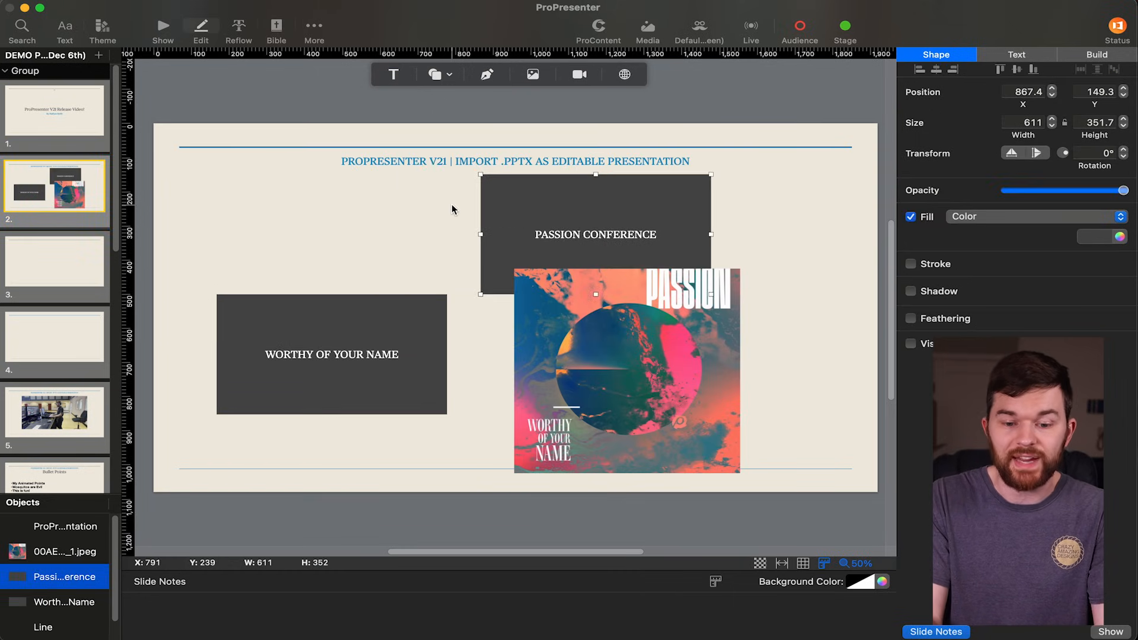
key("super+z")
left_click_drag(649, 380, 654, 293)
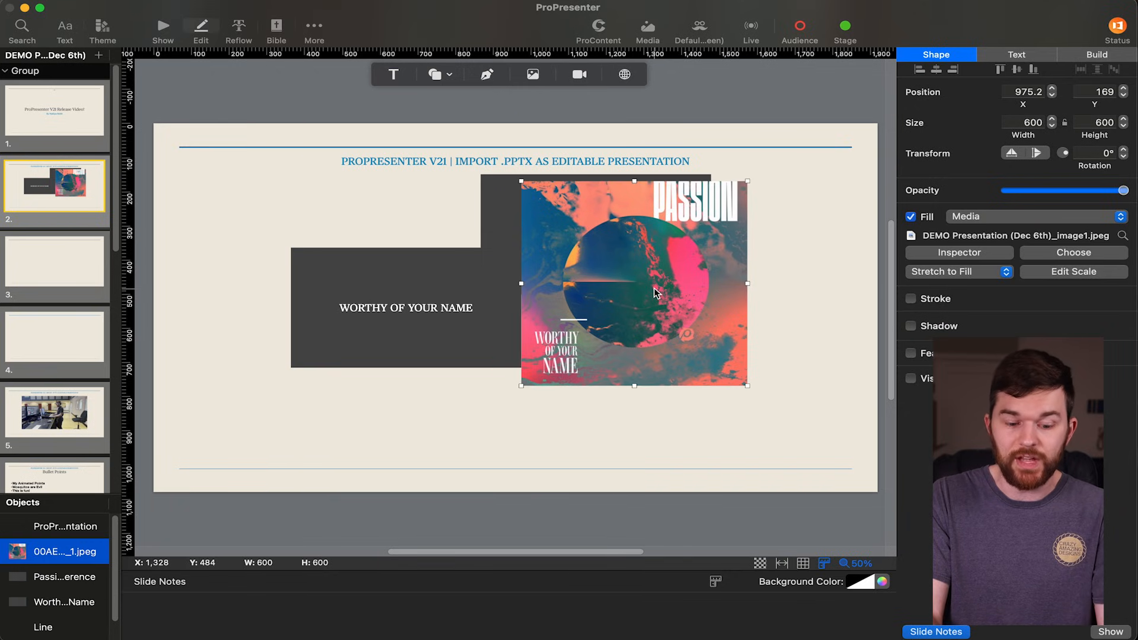
key("super+z")
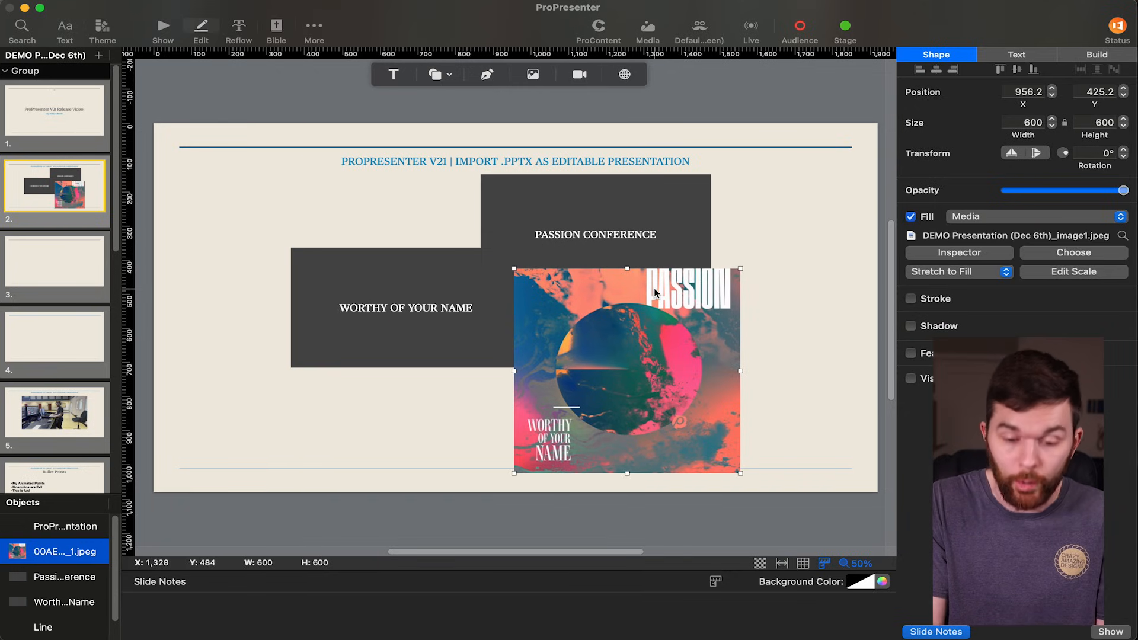
Select the video on the fifth slide, reveal its source file in the Assets folder and preview it.
scroll(91, 257, "down", 2)
left_click(74, 321)
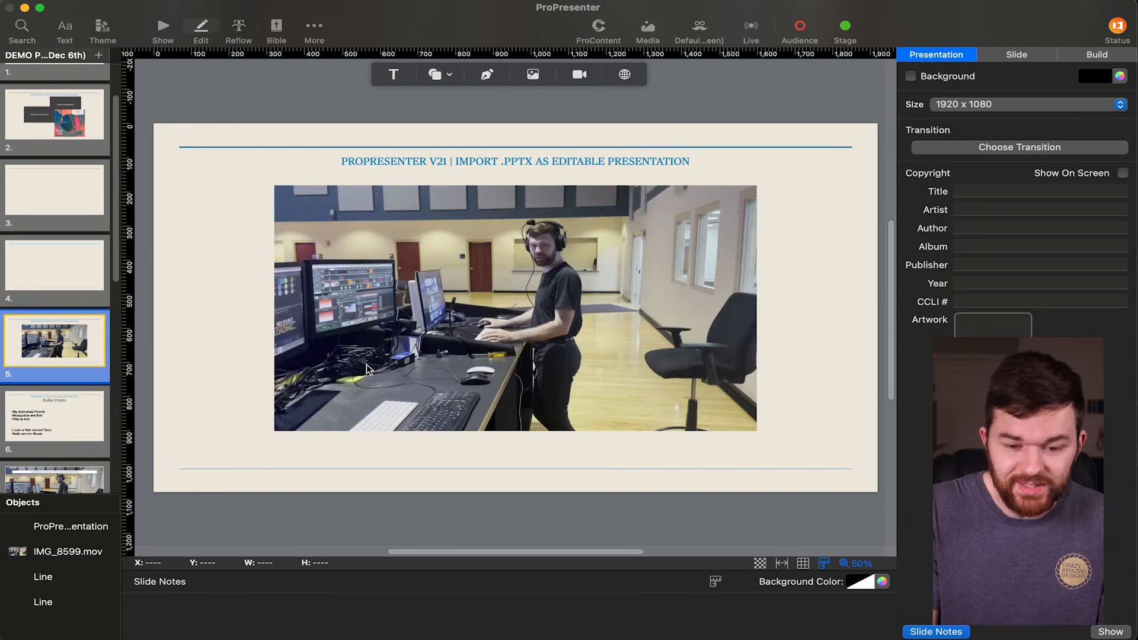
left_click(571, 277)
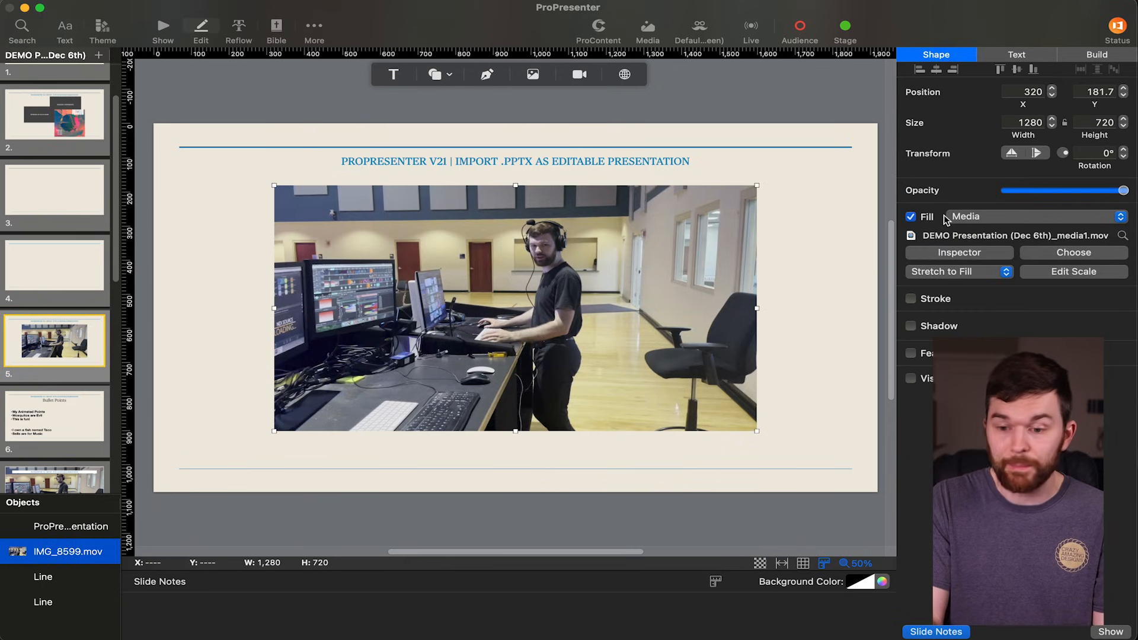
left_click(1122, 236)
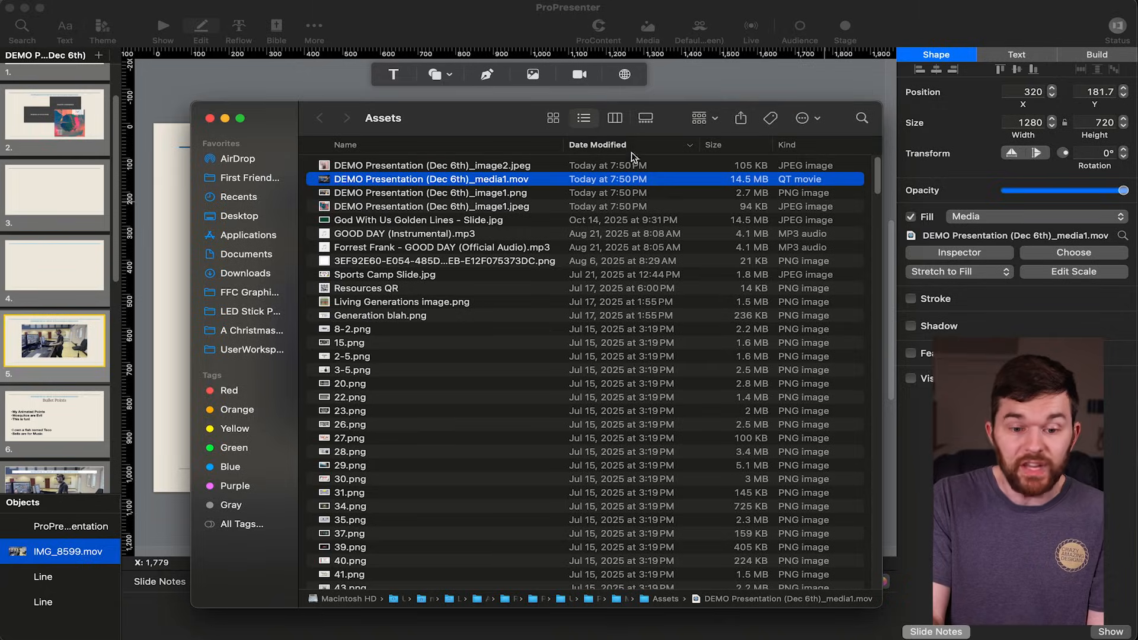
key("space")
left_click(226, 83)
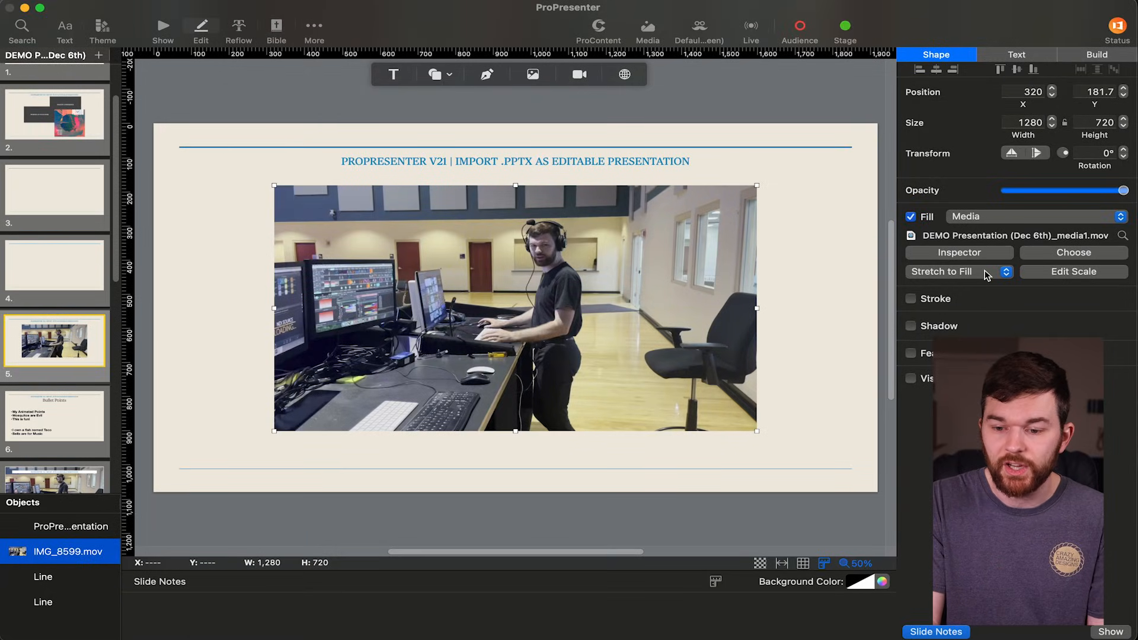
View the file details of the fifth slide's video in the media inspector and close the inspector.
left_click(987, 255)
left_click_drag(265, 410, 248, 434)
left_click(212, 104)
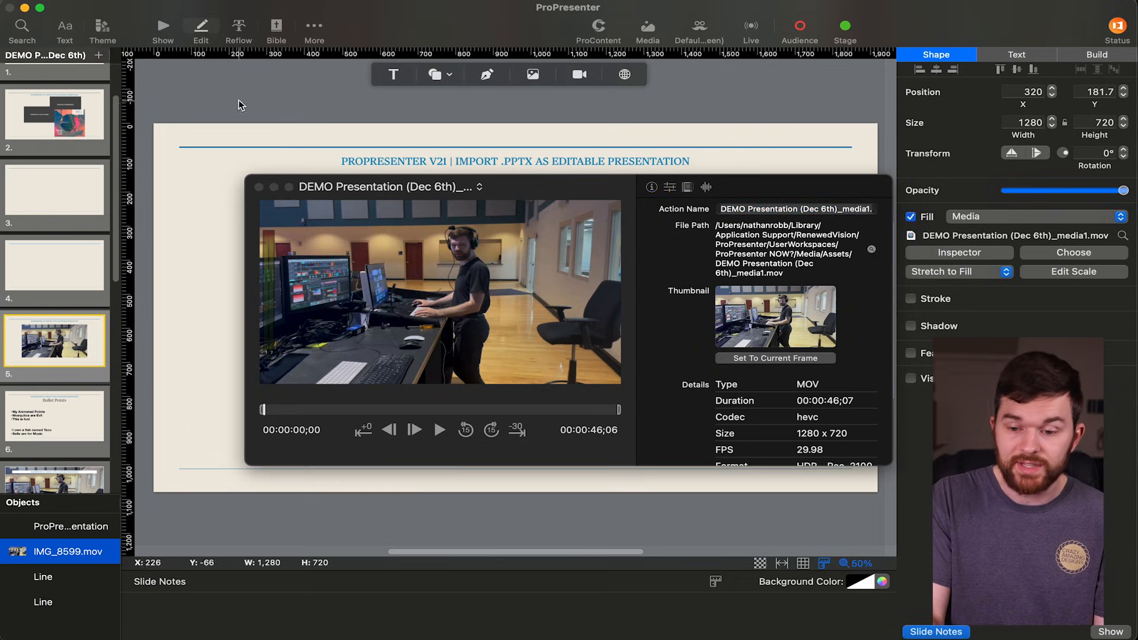
left_click(258, 188)
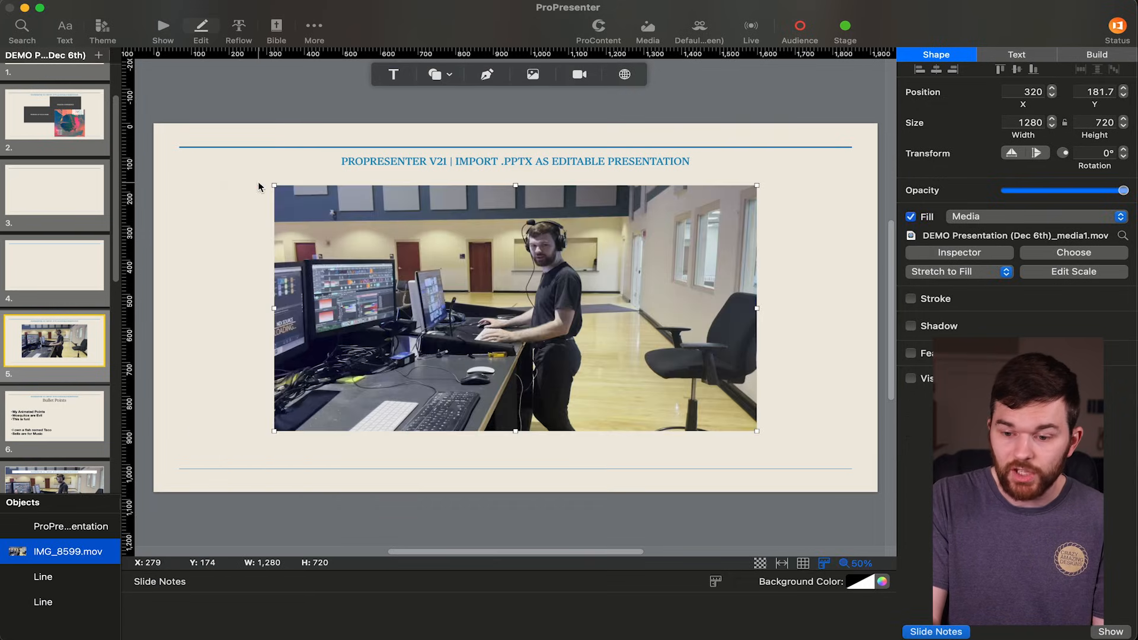
Check the video's scaling options and the file chooser for replacement media without choosing anything.
left_click(1001, 271)
left_click(1072, 255)
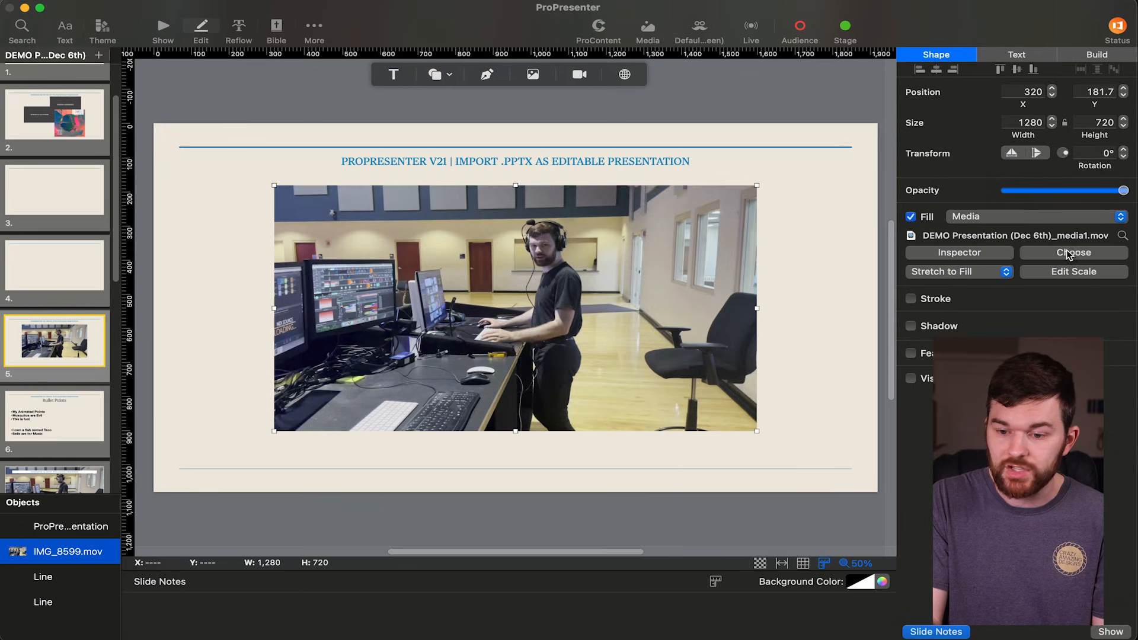
left_click(1068, 254)
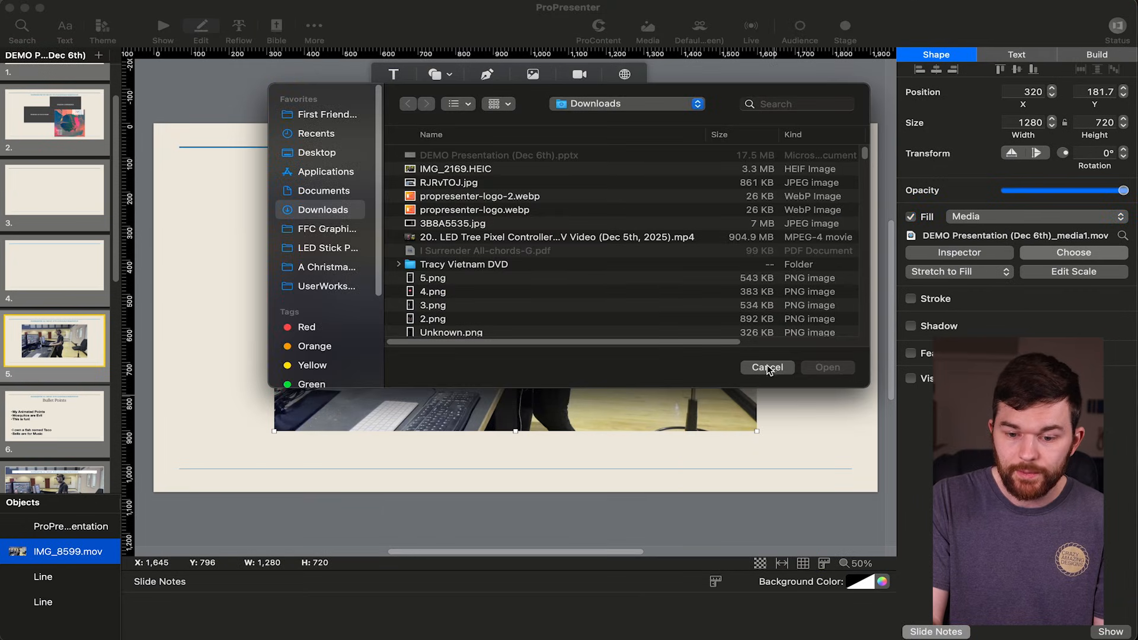
left_click(769, 369)
Review the video's playback settings and the available Playback options in the media inspector, and close it.
left_click(958, 253)
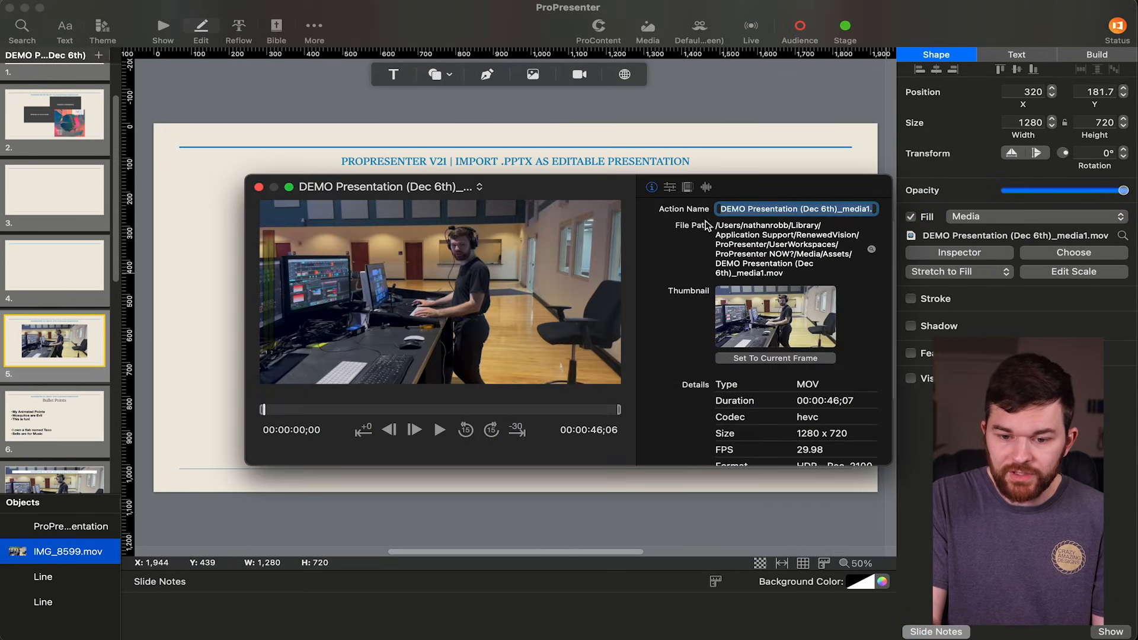
left_click(672, 188)
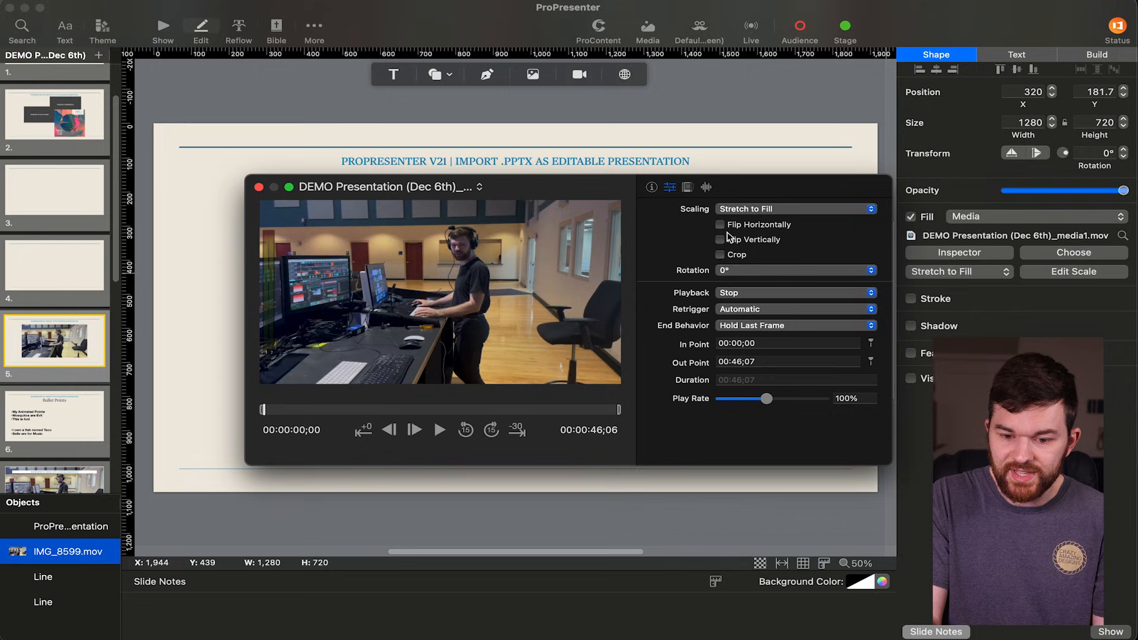
left_click(756, 294)
left_click(689, 269)
left_click(216, 160)
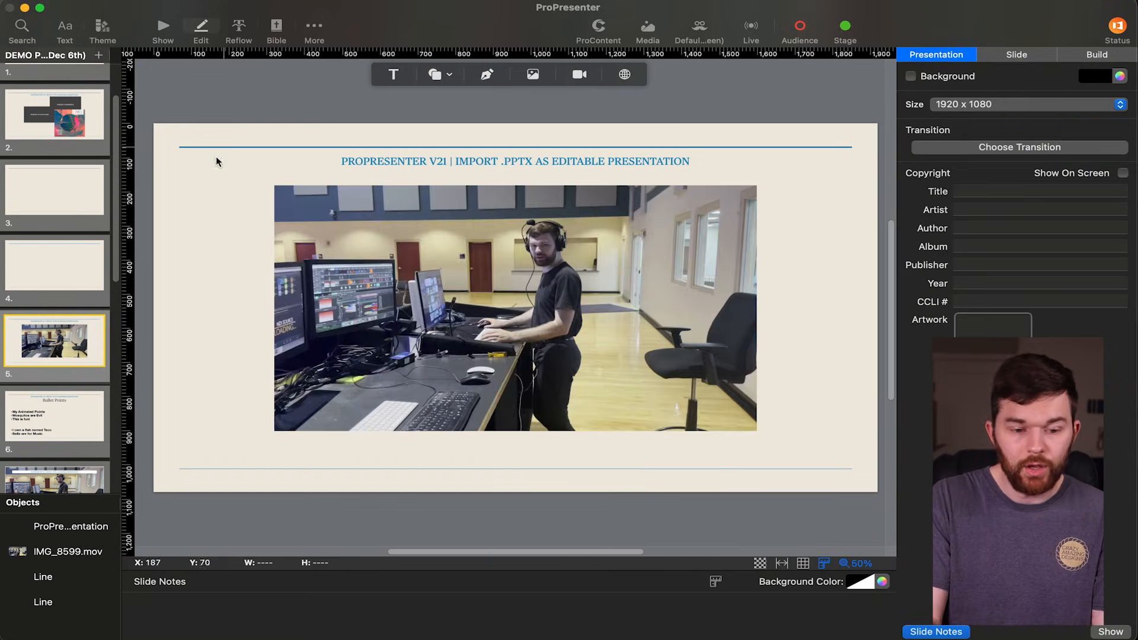
Extend the bullet list text box on the Bullet Points slide downward to a height of about 658.
scroll(51, 349, "down", 2)
scroll(51, 350, "down", 1)
left_click(50, 339)
left_click(346, 314)
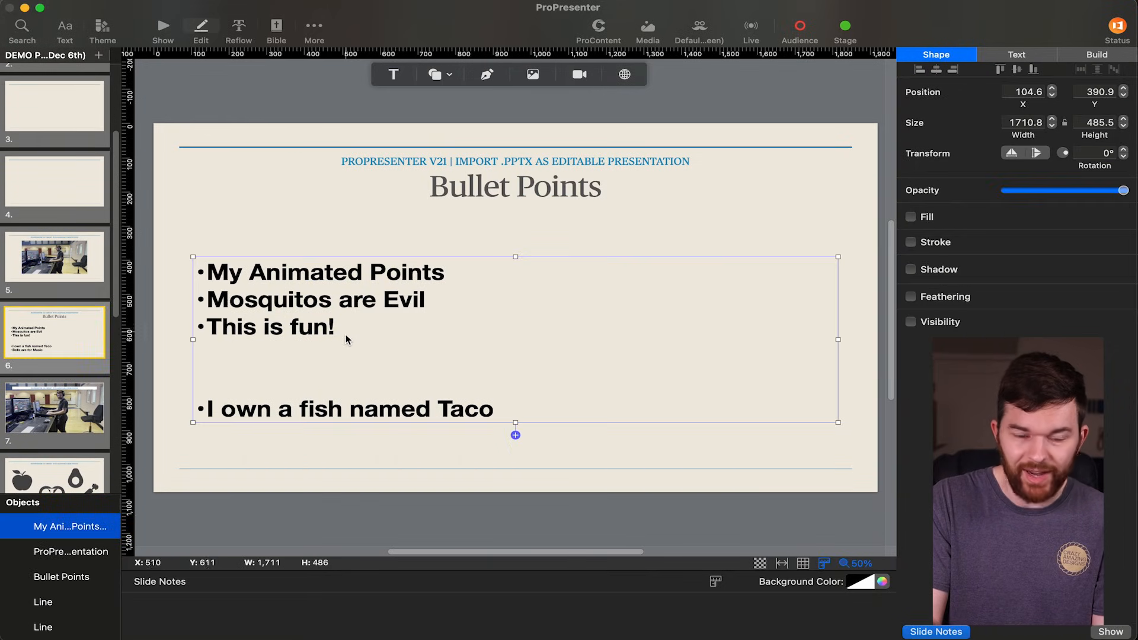
left_click_drag(514, 423, 506, 486)
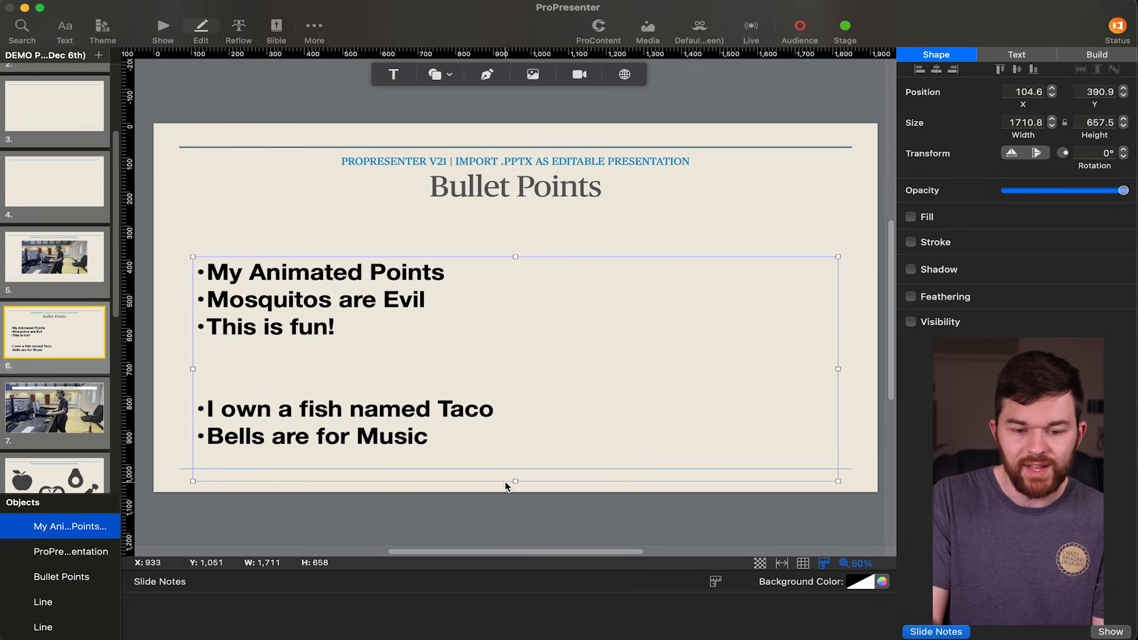
Delete one blank line between "This is fun!" and "I own a fish named Taco" in the bullet list.
double_click(350, 365)
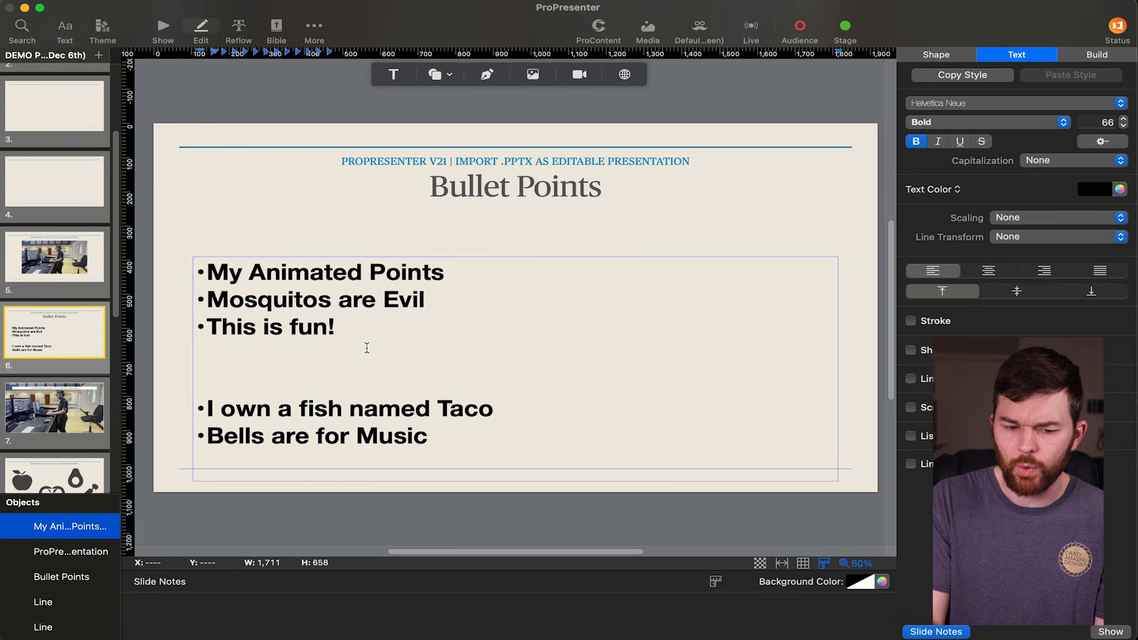
key("BackSpace")
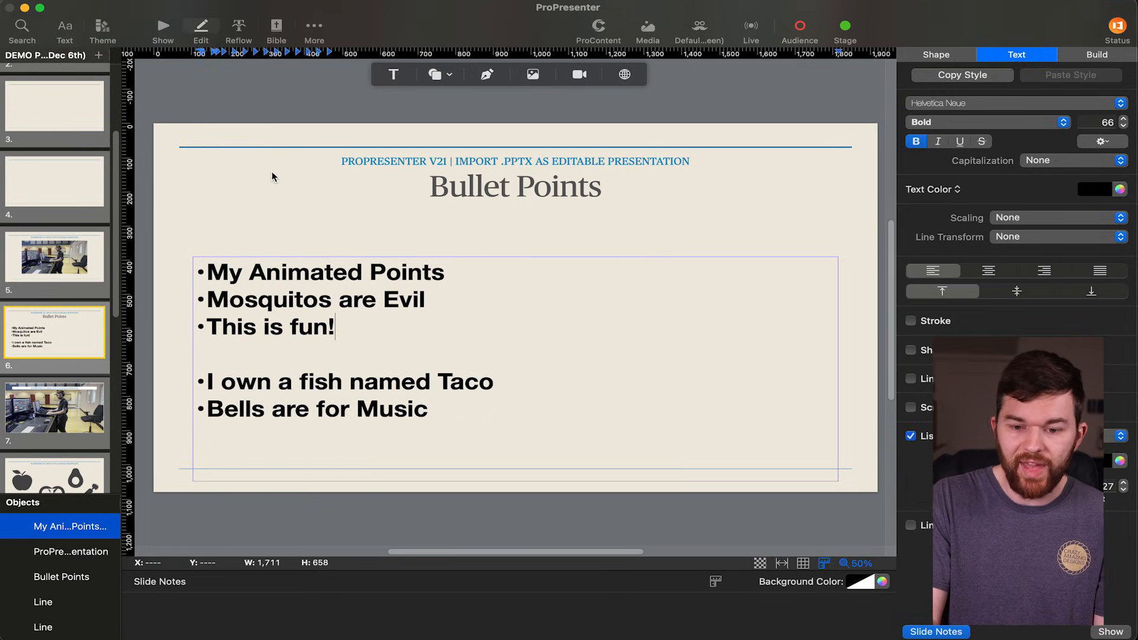
left_click(272, 222)
Examine the bullet list's build settings and select the "Bells are for Music" entry in the build order.
left_click(271, 292)
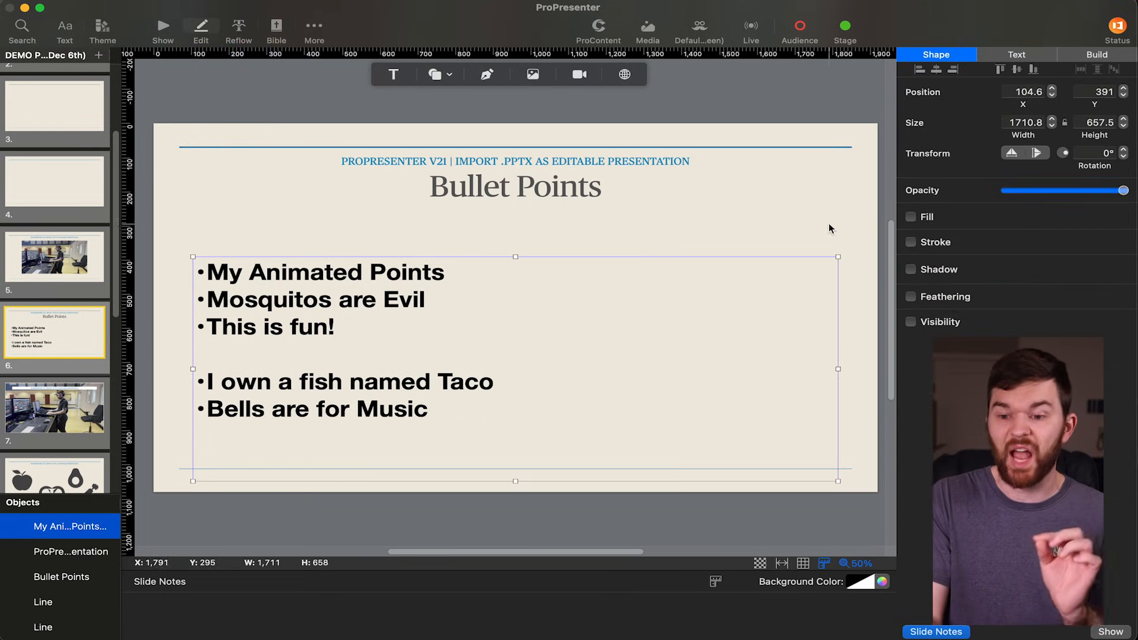
left_click(1103, 57)
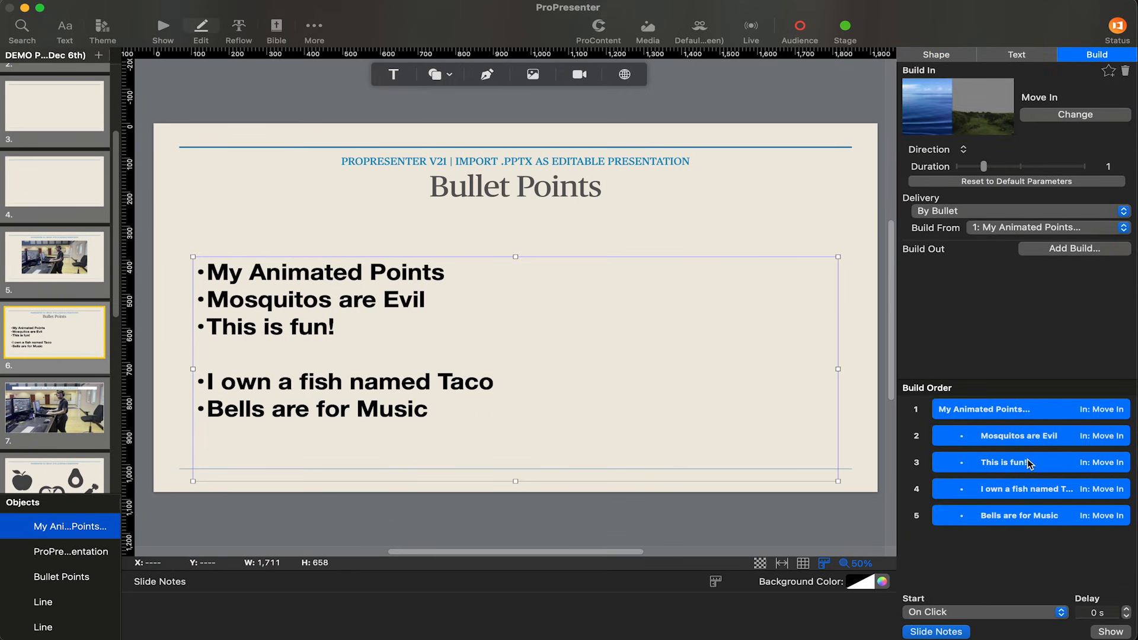
left_click(1026, 516)
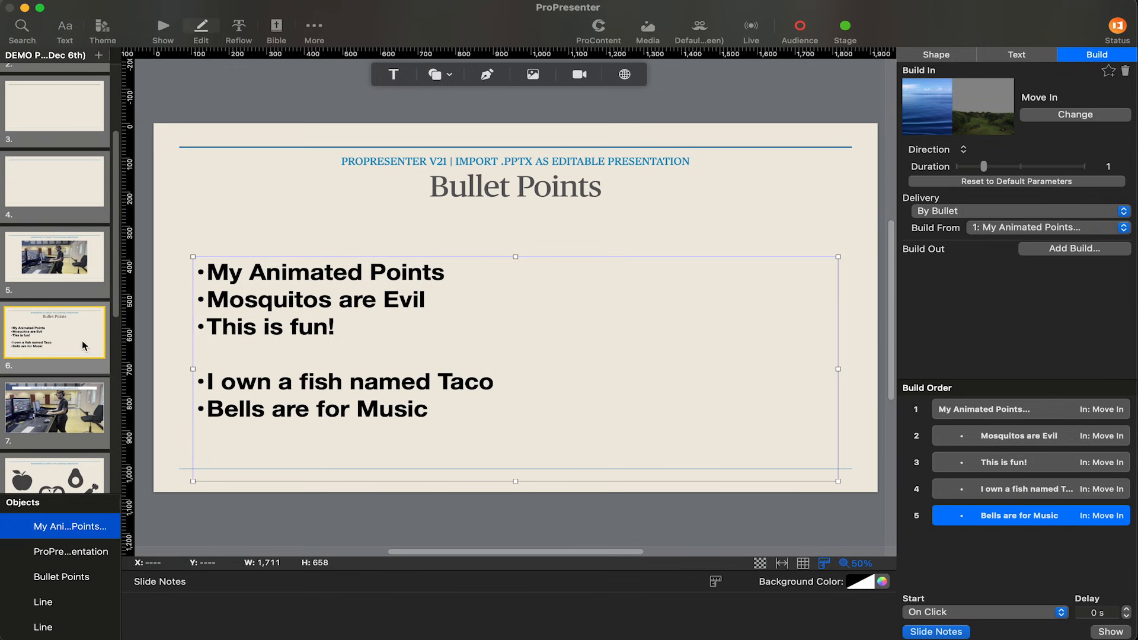
Move the title text box on slide 7 slightly upward, to Y 68, and open its text for editing.
left_click(83, 407)
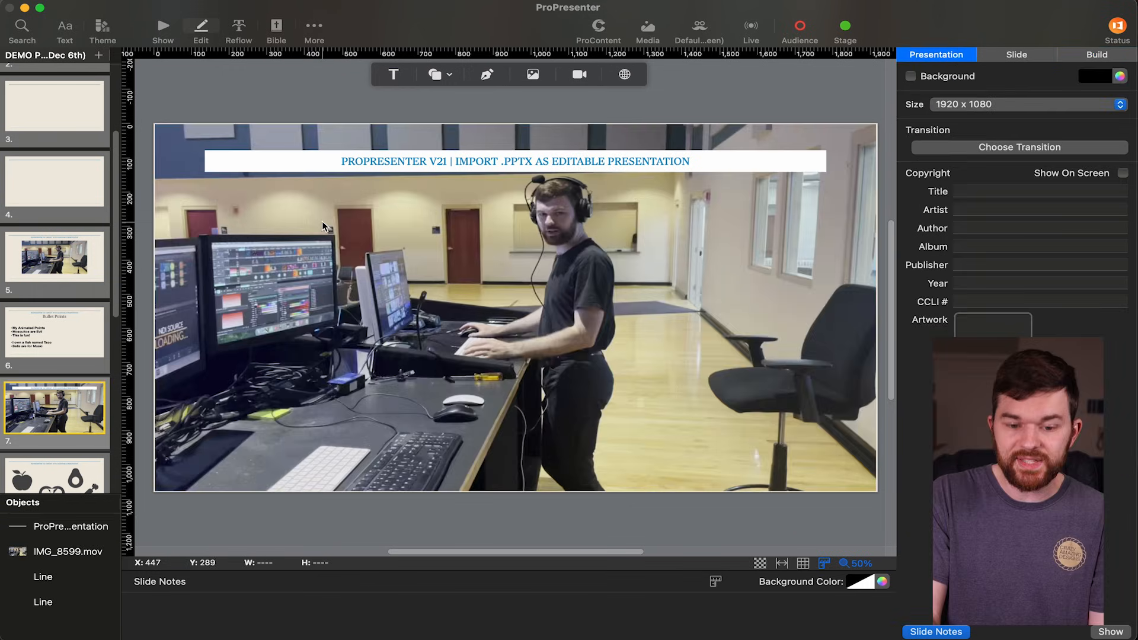
left_click(347, 165)
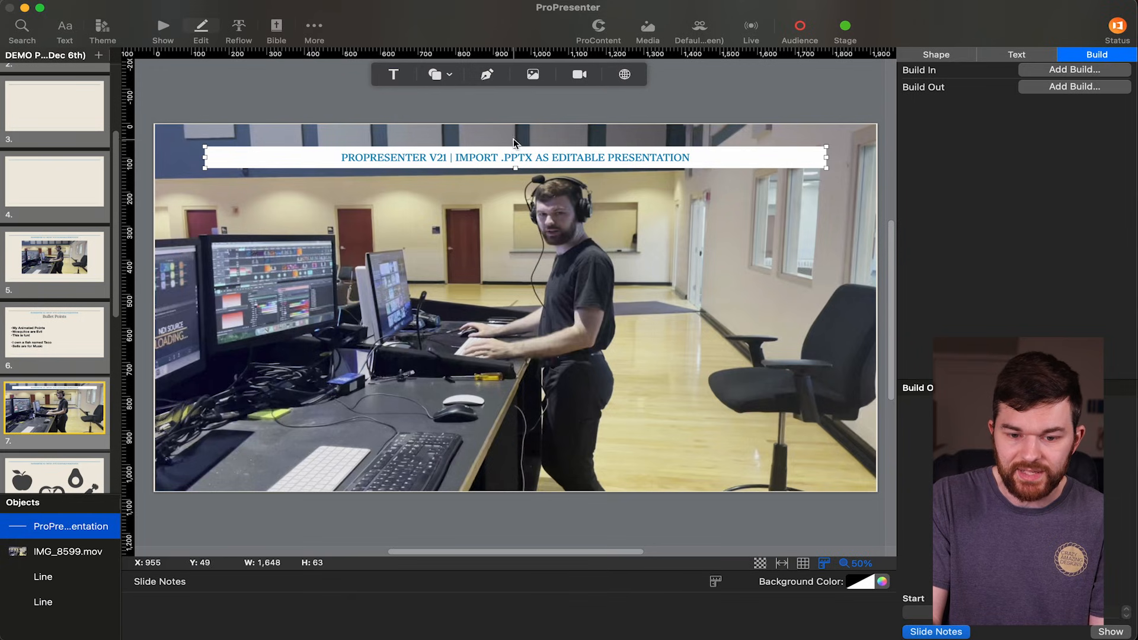
double_click(514, 161)
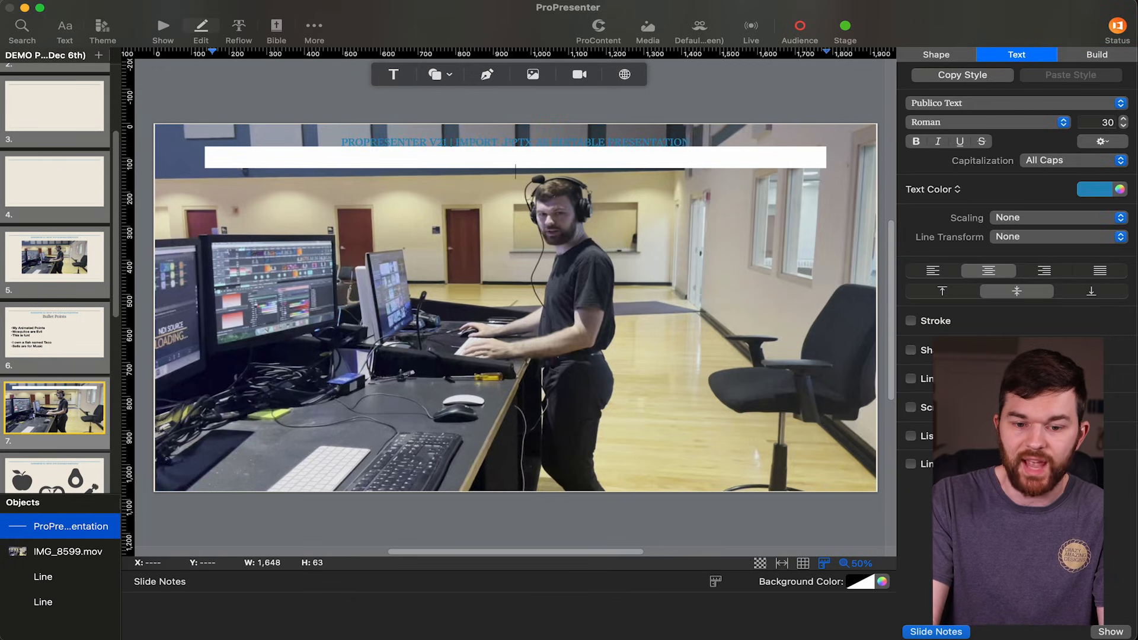
left_click(766, 93)
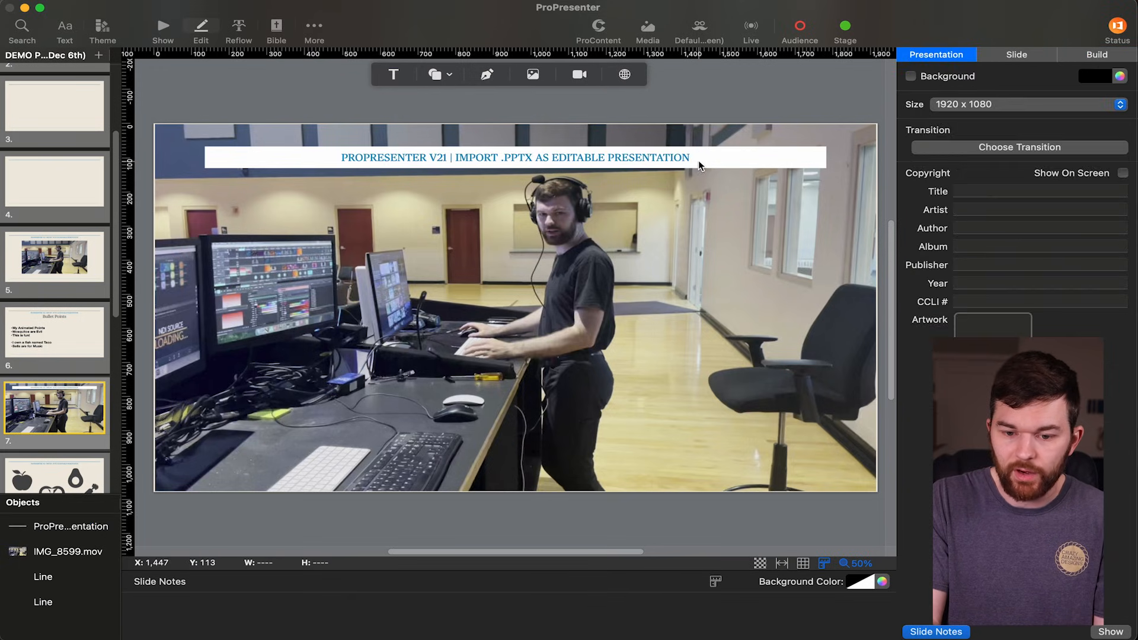
Turn the fill of slide 7's title text box off and back on.
left_click(700, 165)
left_click(936, 54)
left_click(911, 217)
left_click(910, 217)
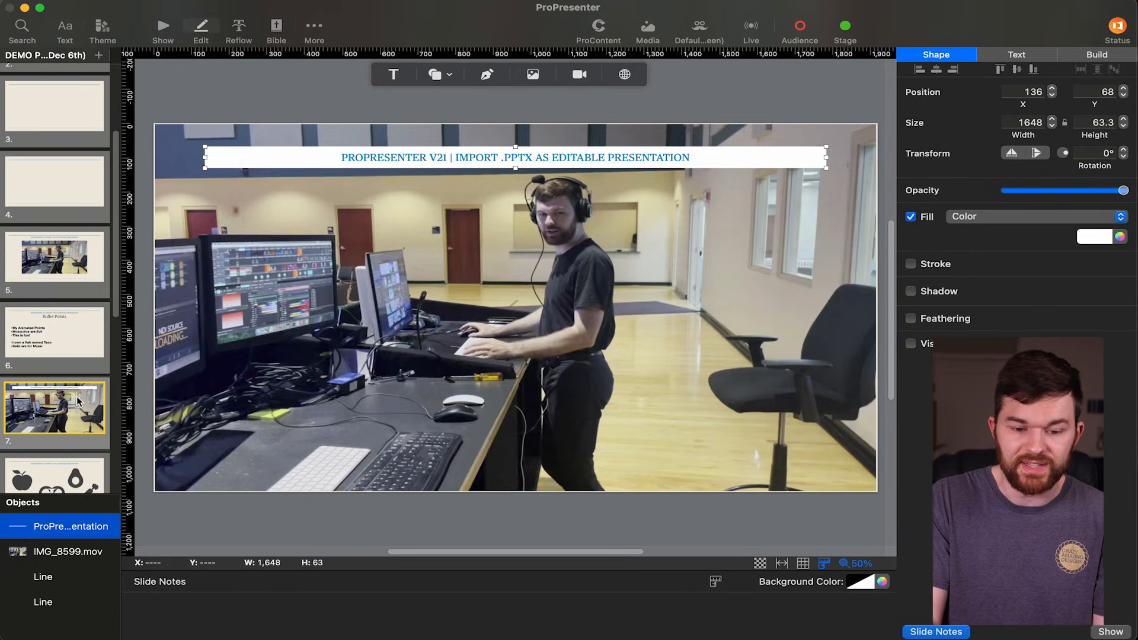
Open slide 8 with the food shapes and select the apple shape to check its shape settings.
scroll(77, 396, "down", 5)
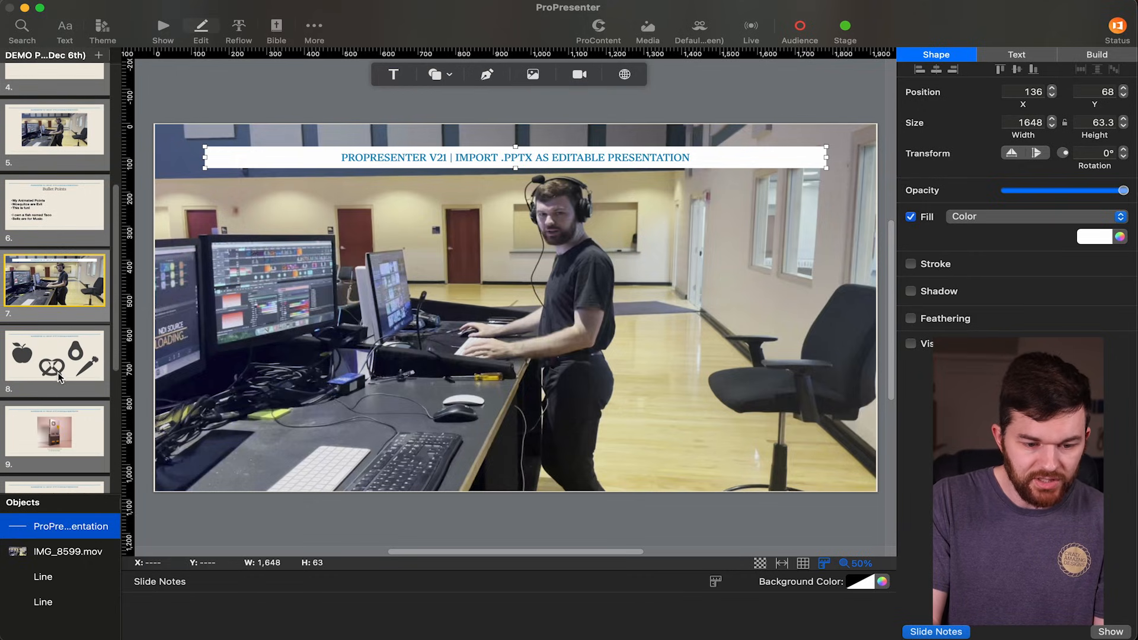
left_click(59, 377)
left_click(279, 274)
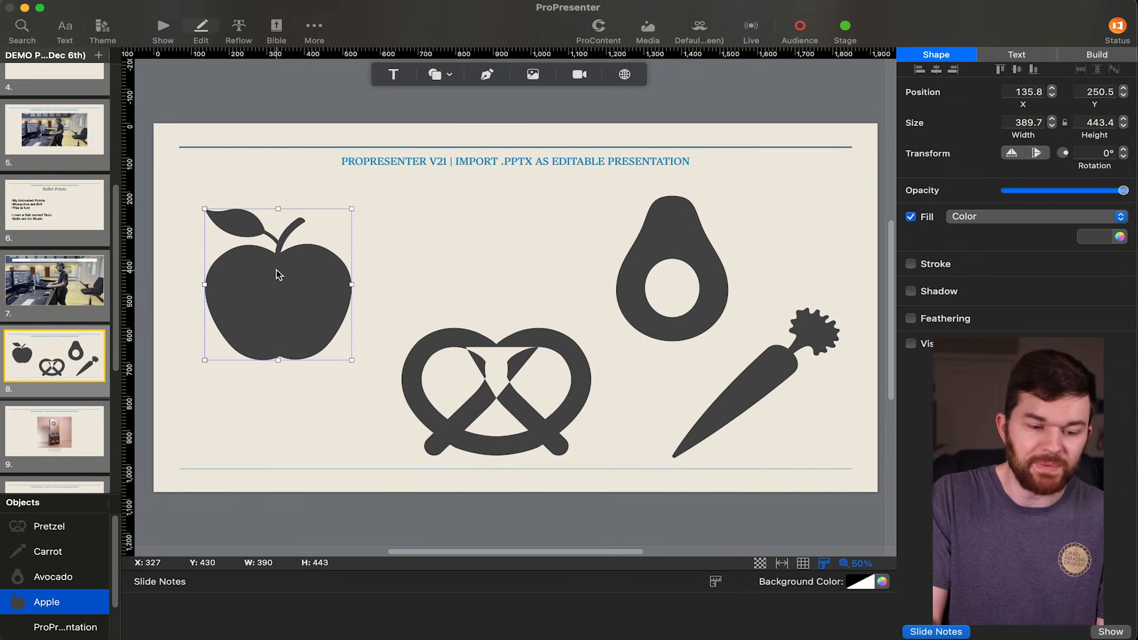
Try moving the power supply picture and its caption to new positions on slide 9, and undo both moves.
scroll(52, 344, "down", 1)
left_click(52, 342)
left_click(471, 311)
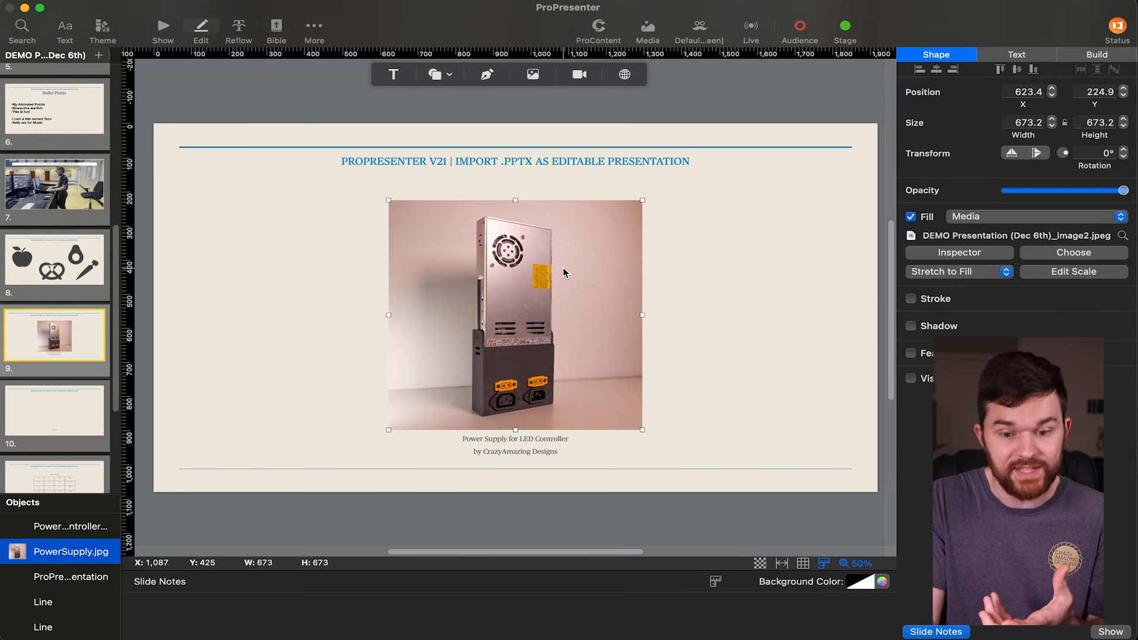
left_click_drag(588, 290, 495, 282)
left_click(533, 449)
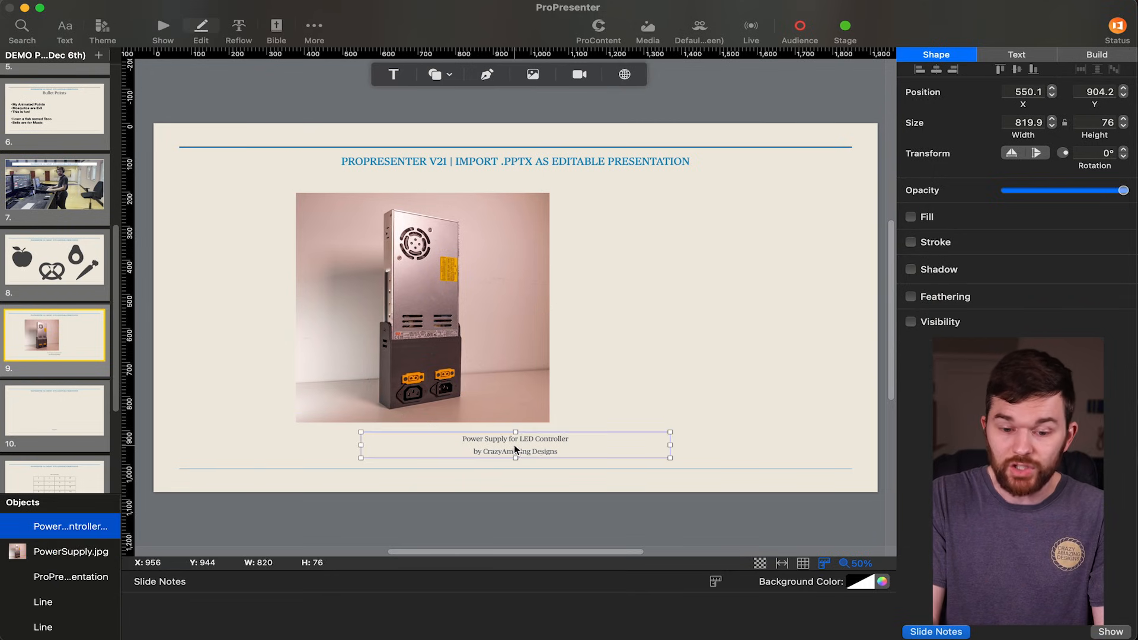
left_click_drag(532, 449, 672, 369)
key("super+z")
key("super+z")
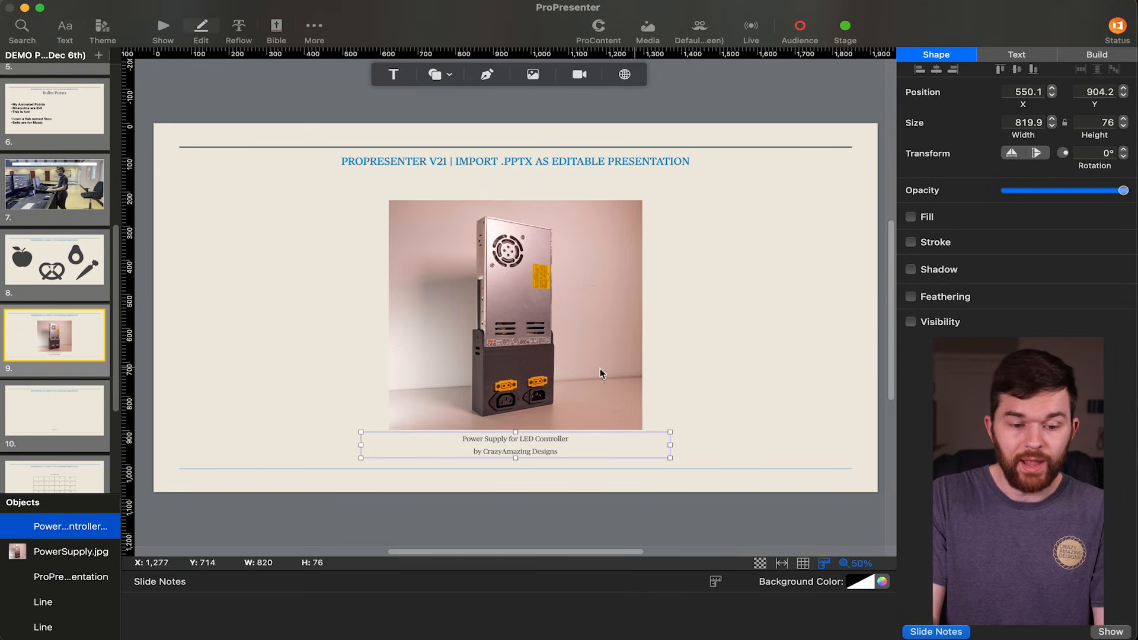
Inspect the "LIVE VIDEO!" text box on slide 10 and go on to the table on slide 11.
left_click(55, 422)
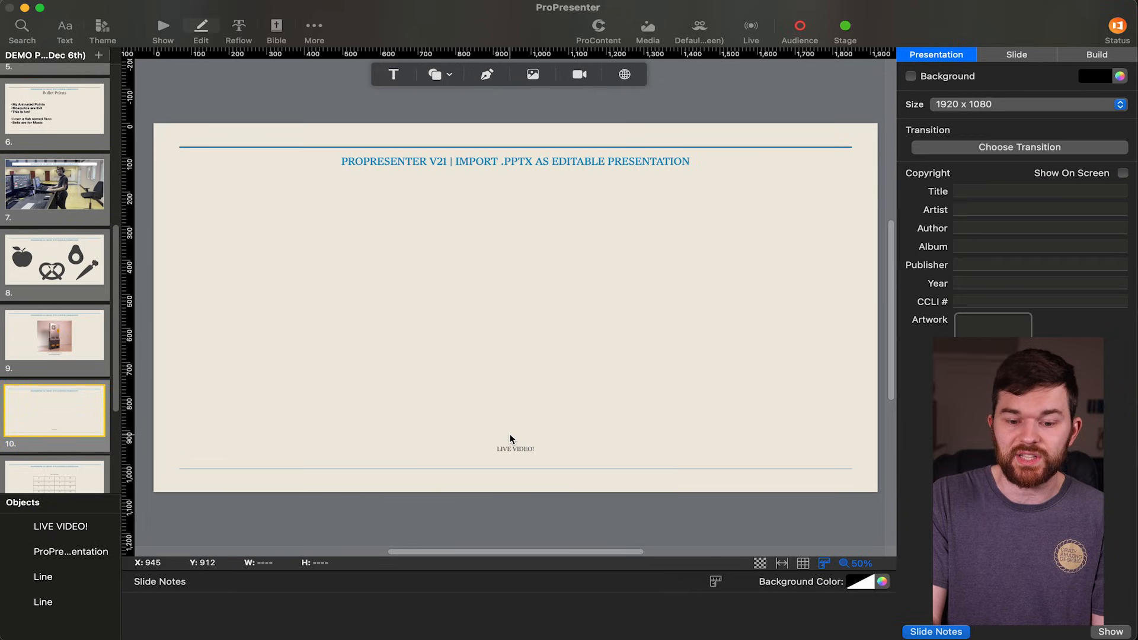
left_click(515, 452)
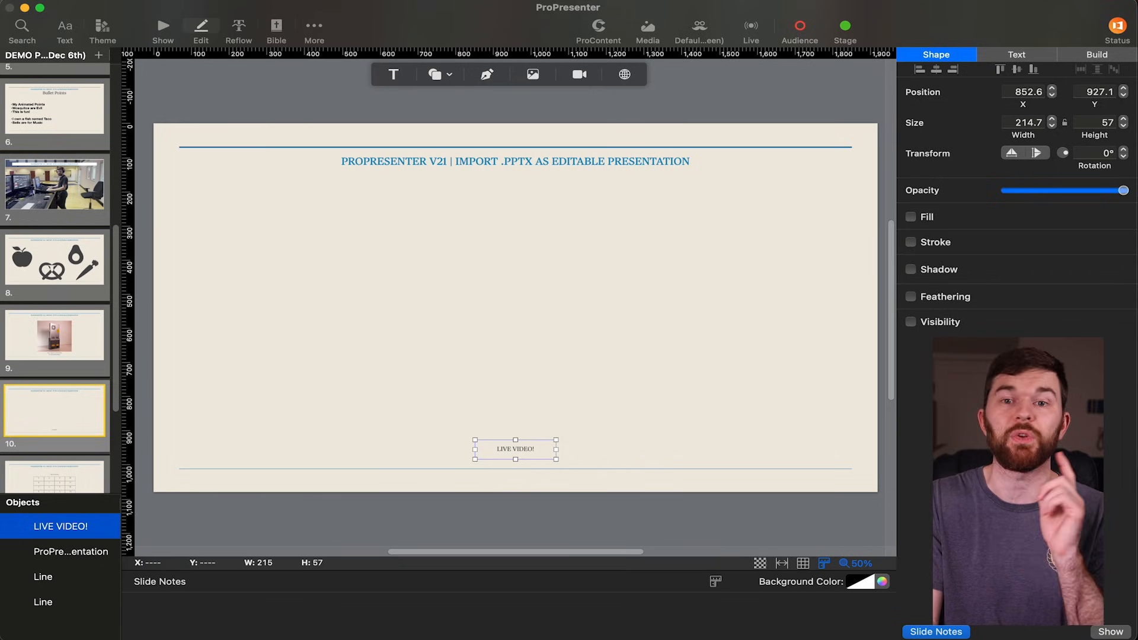
key("Down")
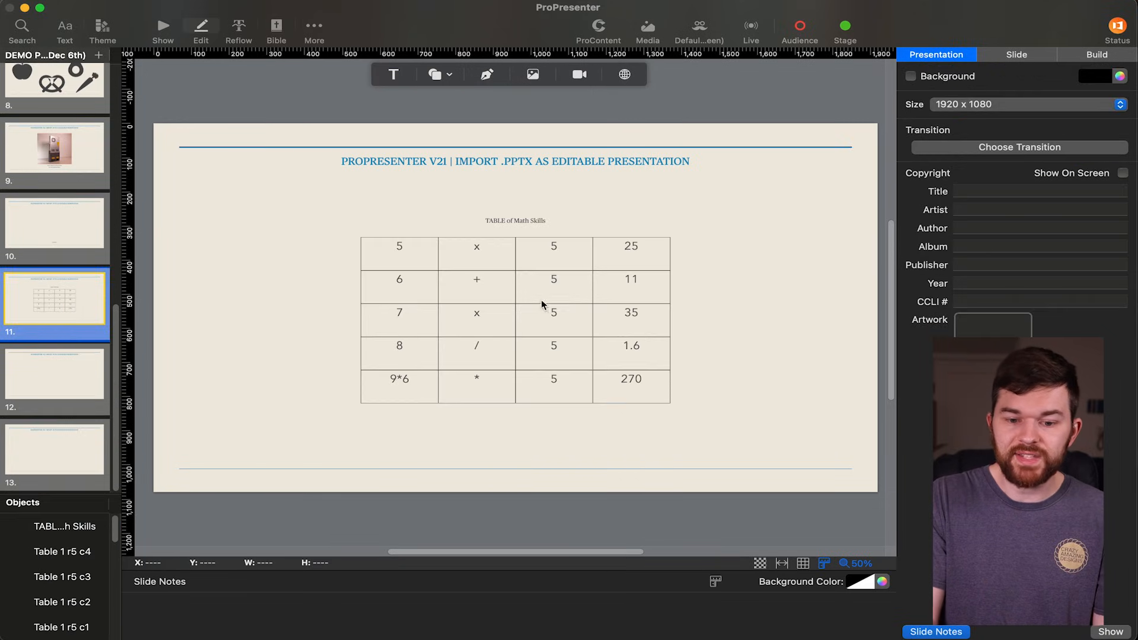
Try moving the "25" cell of the Math Skills table sideways, and select its text for editing.
left_click(627, 253)
left_click_drag(628, 254, 525, 253)
double_click(649, 259)
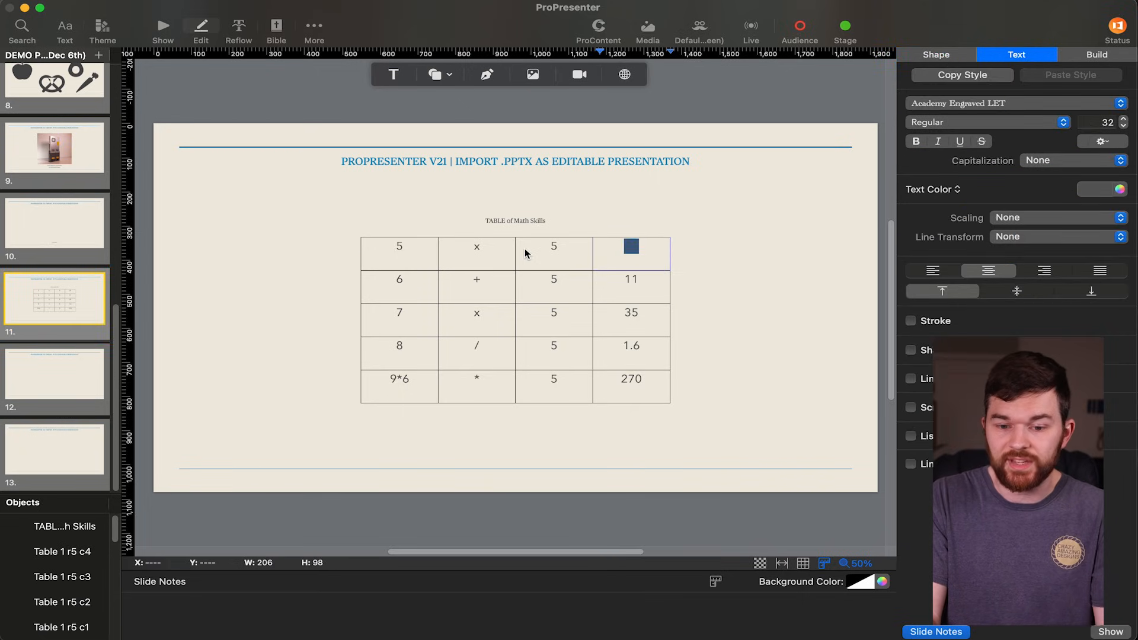
left_click(756, 95)
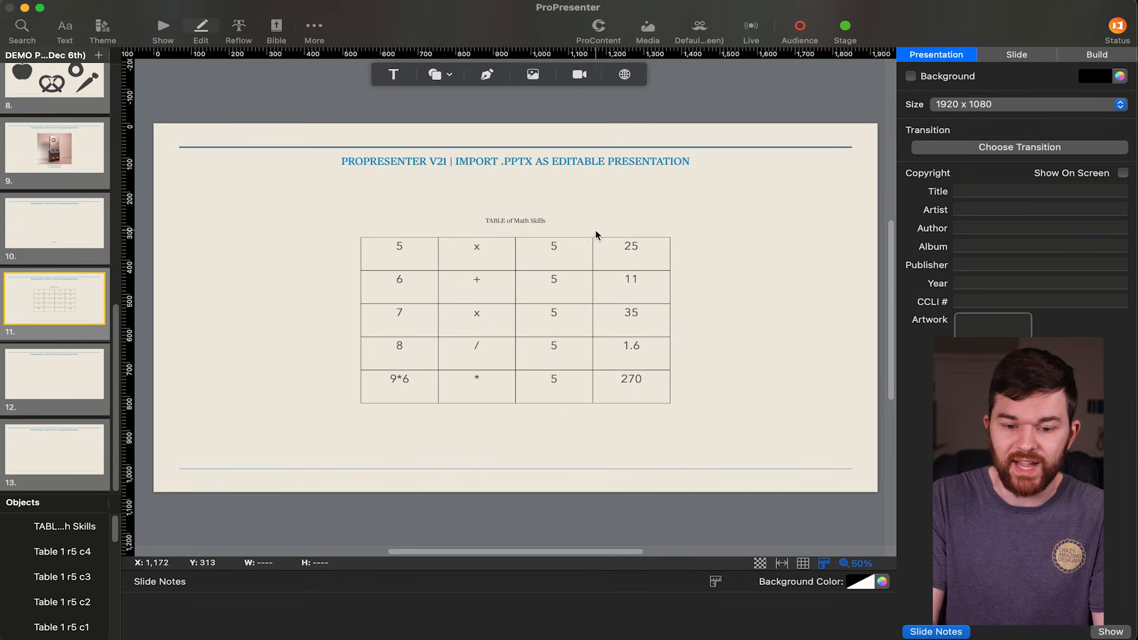
Try moving the third and fourth cells of the table's first row out of the table, and undo both moves.
left_click(573, 251)
left_click_drag(573, 251, 594, 194)
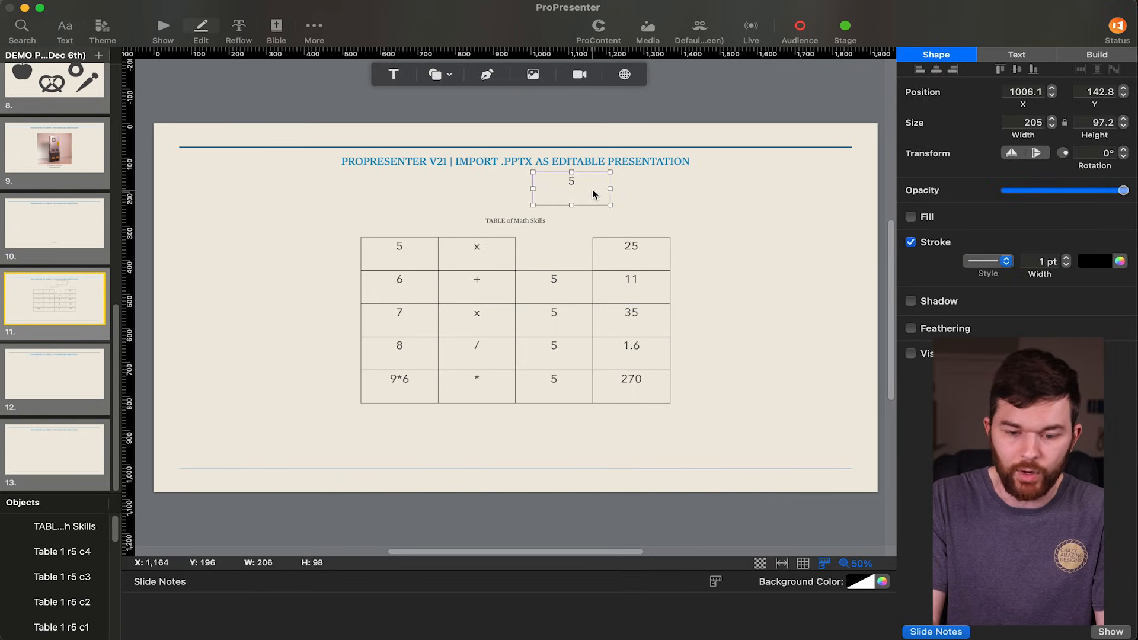
left_click_drag(634, 256, 721, 216)
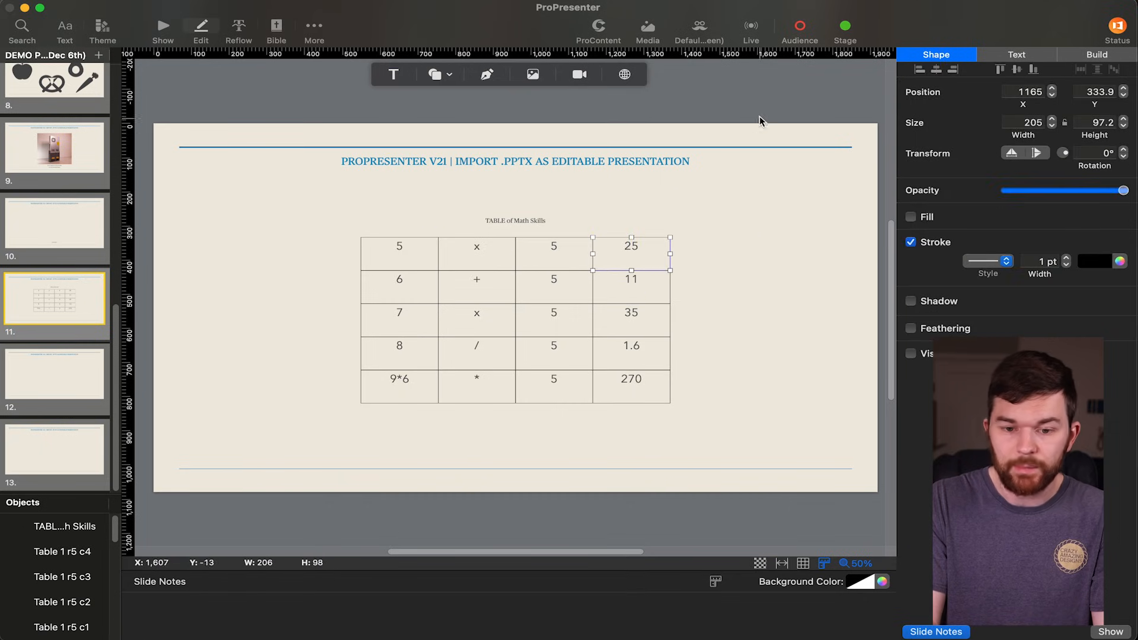
left_click(744, 102)
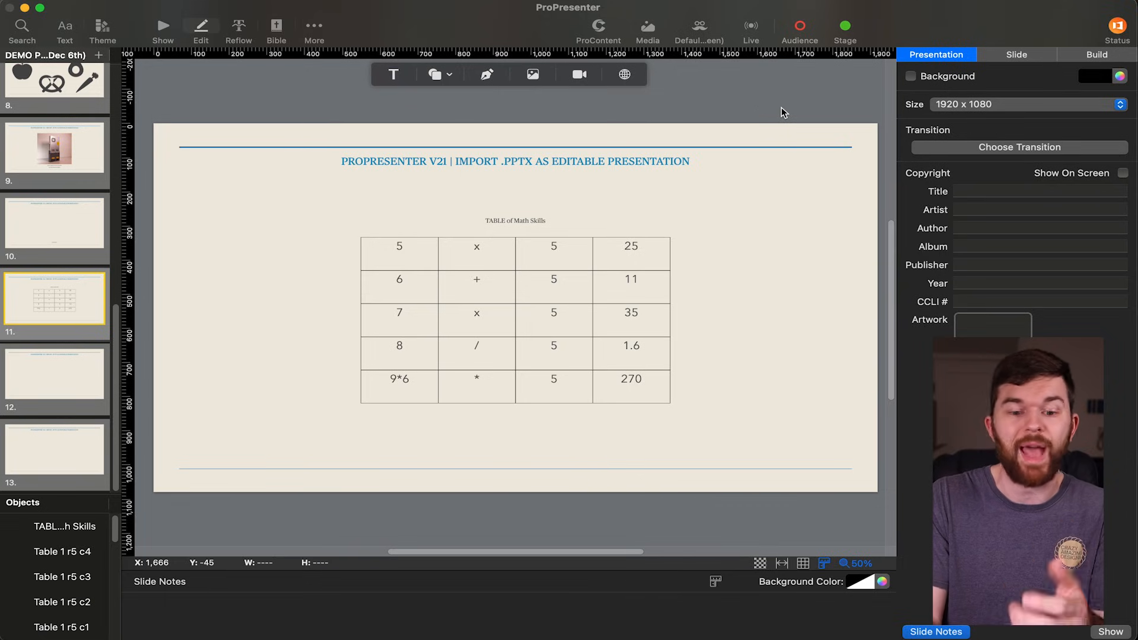
Examine slides 12 and 13 for the imported chart and notes, and select the heading on slide 13.
scroll(63, 317, "down", 1)
left_click(56, 372)
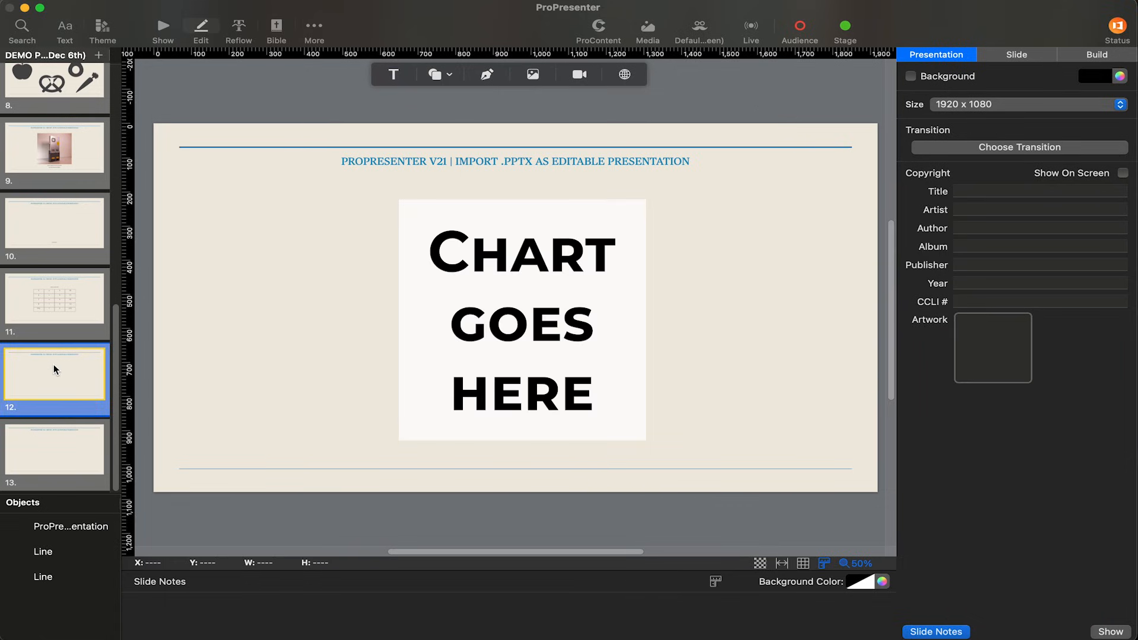
left_click(58, 469)
left_click(65, 378)
left_click(62, 424)
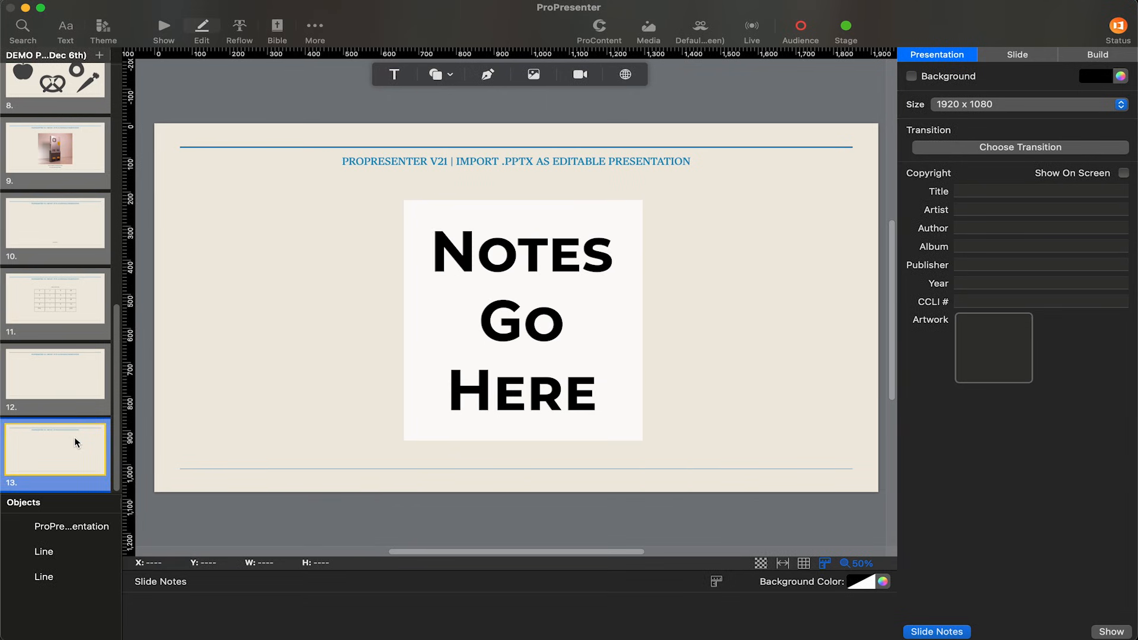
left_click(510, 162)
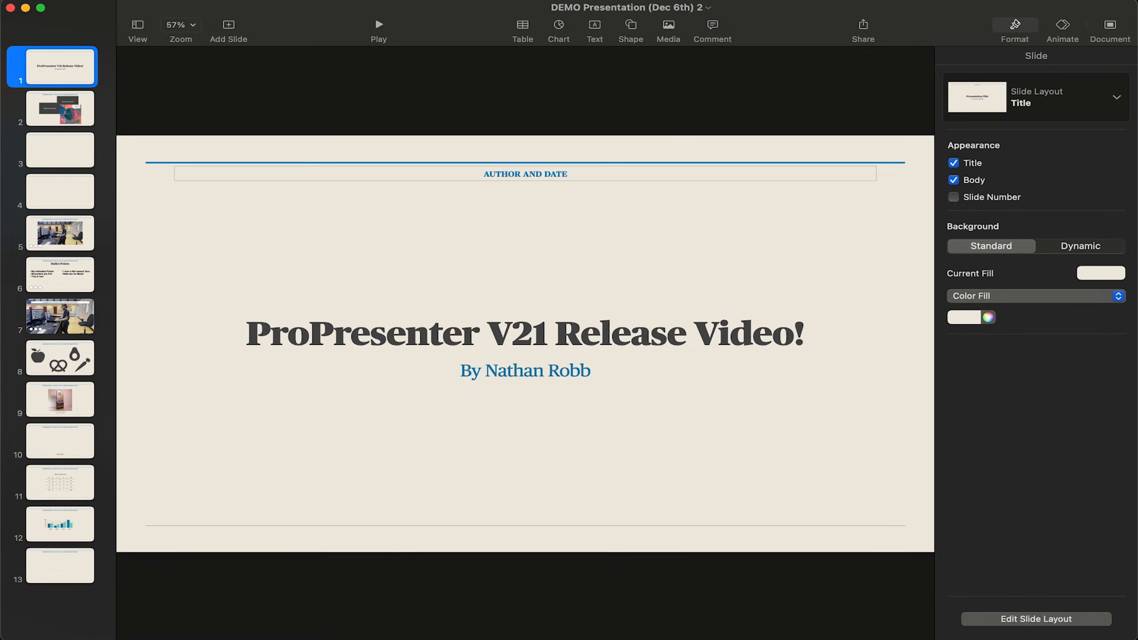
Switch to Keynote and inspect the source deck's title slide, the video on slide 5 and the bullet list on slide 6.
key("super+Tab")
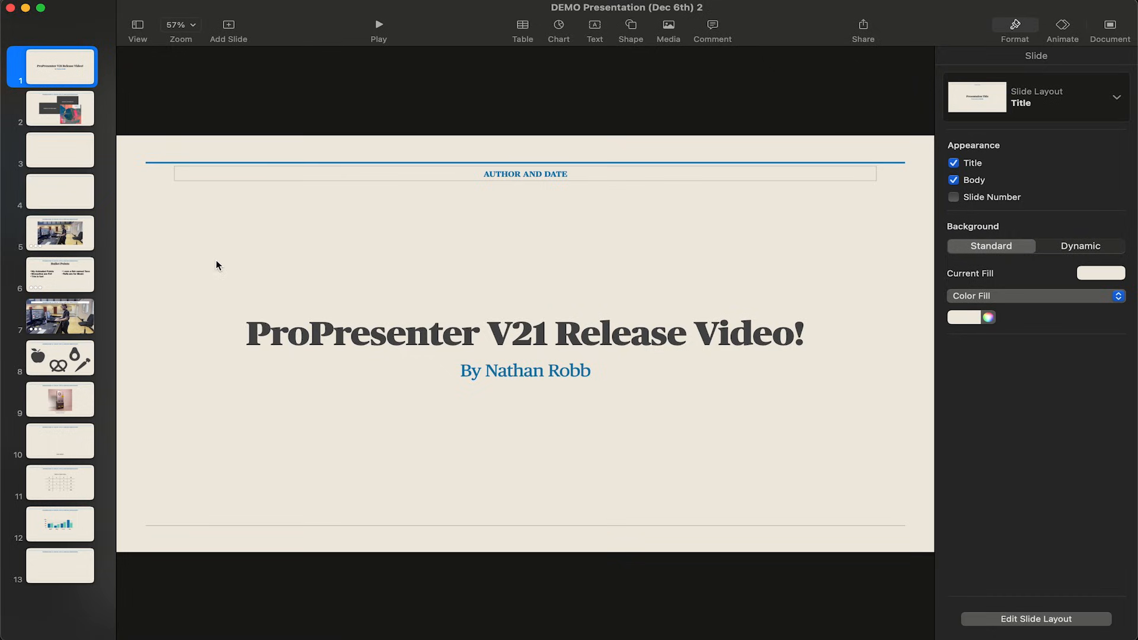
left_click(339, 345)
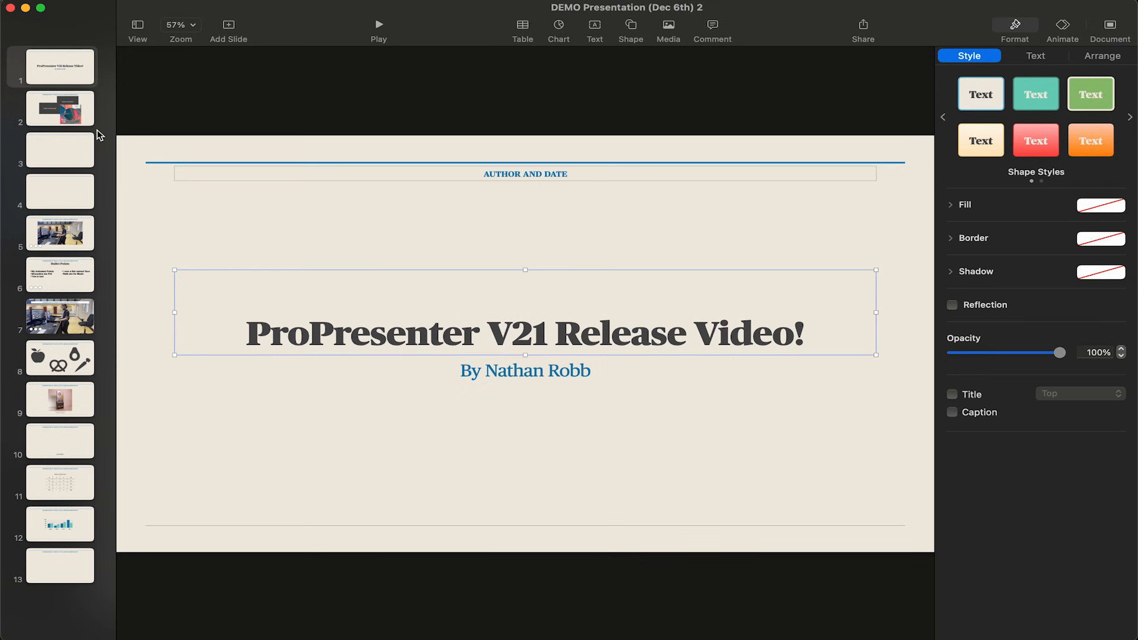
left_click(68, 113)
left_click(474, 343)
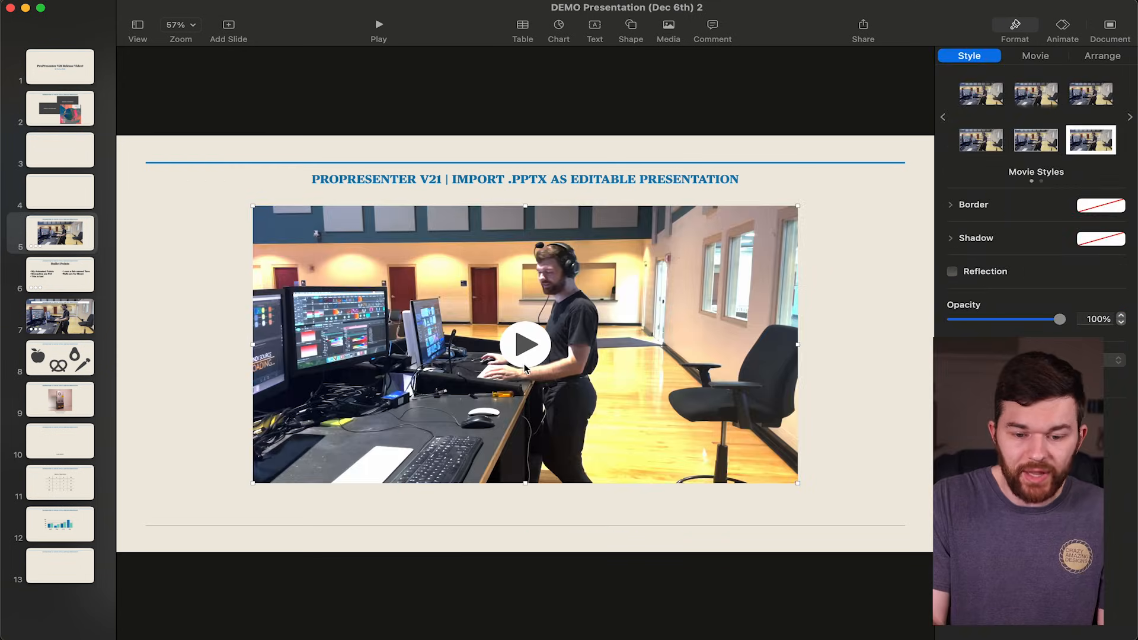
left_click(58, 277)
left_click(339, 335)
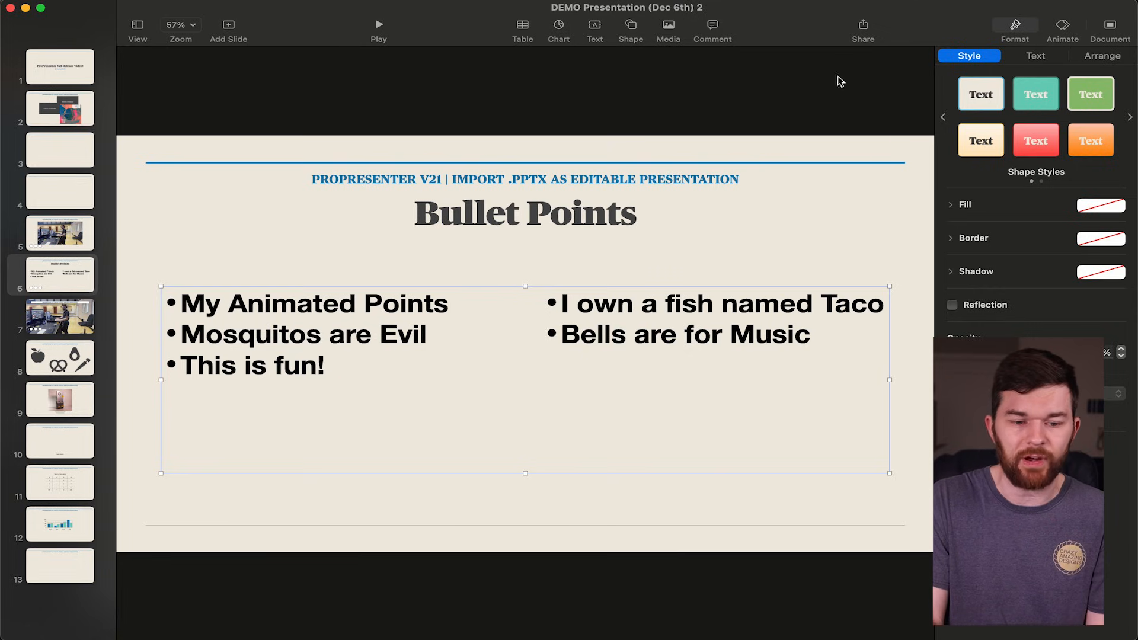
Try moving the full-slide video on slide 7 of the source deck, and undo the move.
left_click(62, 326)
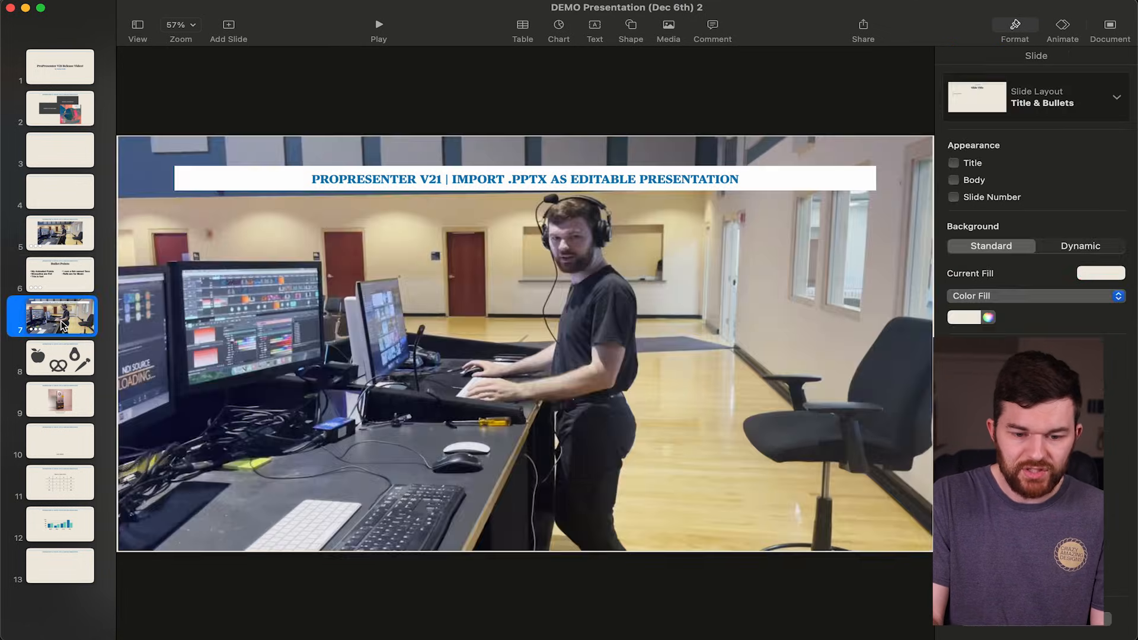
left_click(338, 274)
left_click_drag(538, 275, 507, 357)
key("super+z")
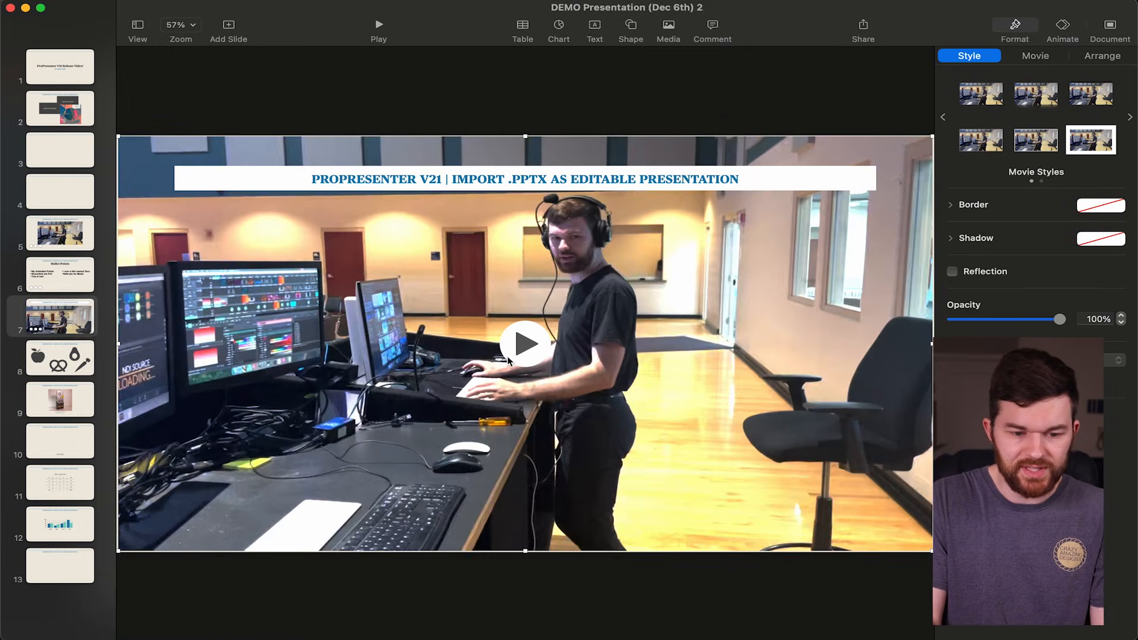
Review the animation, document and format settings for slide 7 and select its full-slide video.
left_click(33, 333)
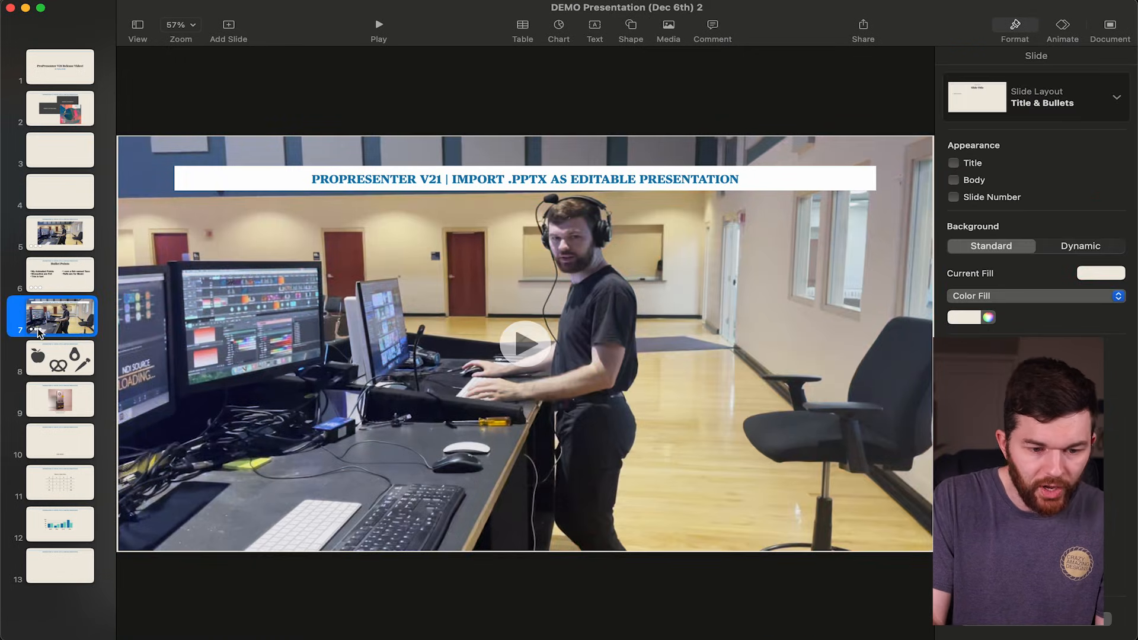
left_click(1065, 26)
left_click(1109, 25)
left_click(1013, 26)
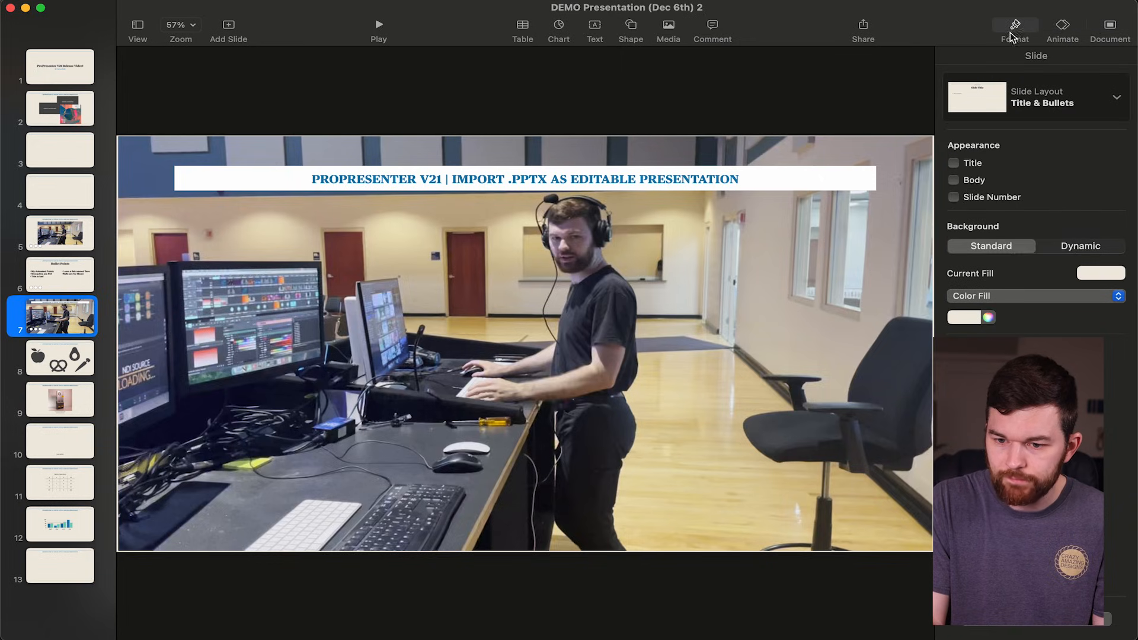
left_click(356, 276)
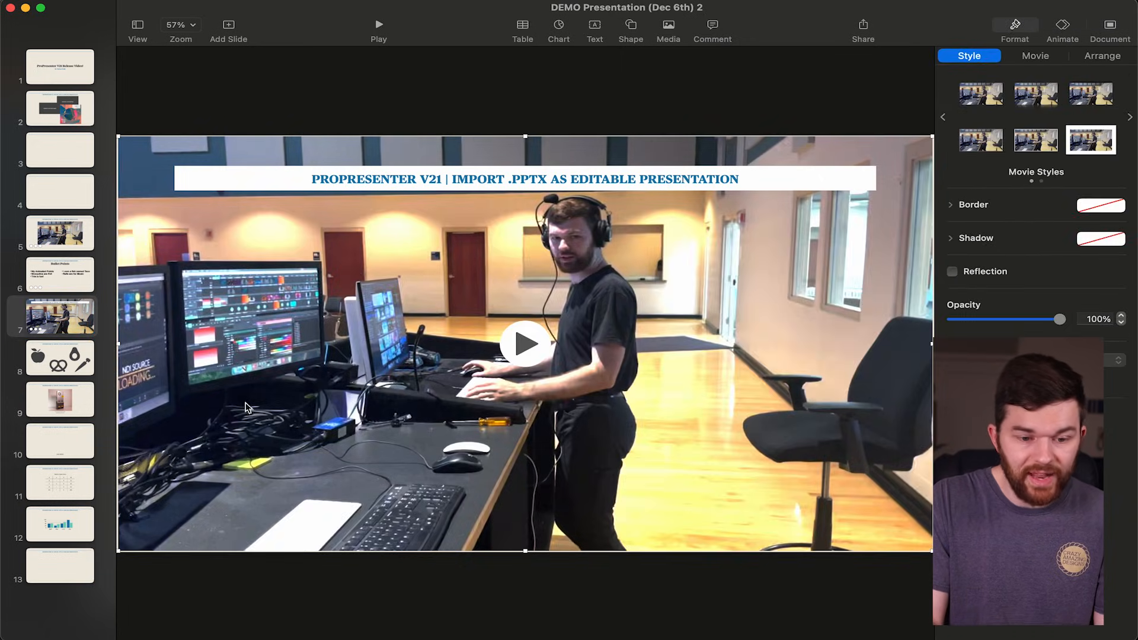
Select the apple shape on slide 8 of the source deck, and preview slide 9 as a full-screen slideshow.
left_click(71, 360)
left_click(288, 303)
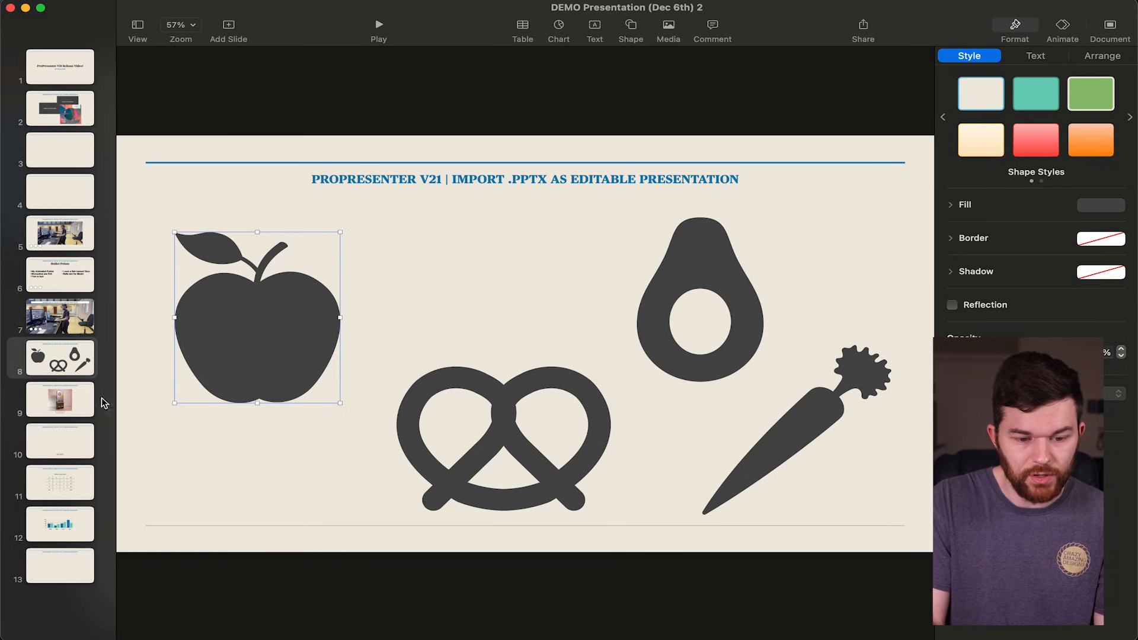
left_click(74, 405)
key("alt+super+p")
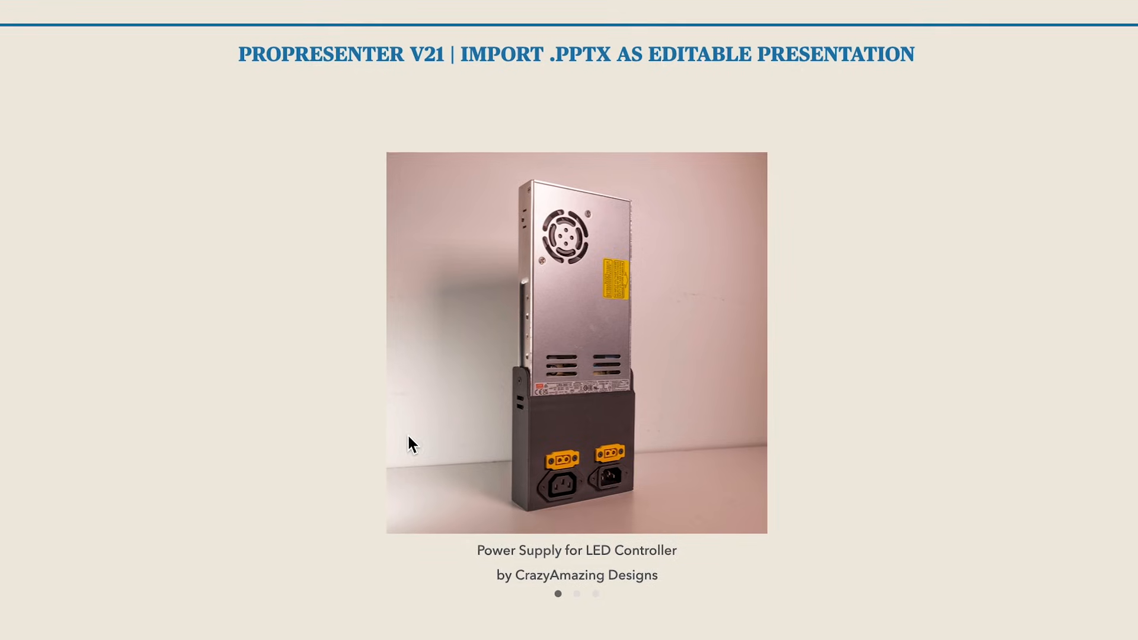
key("Escape")
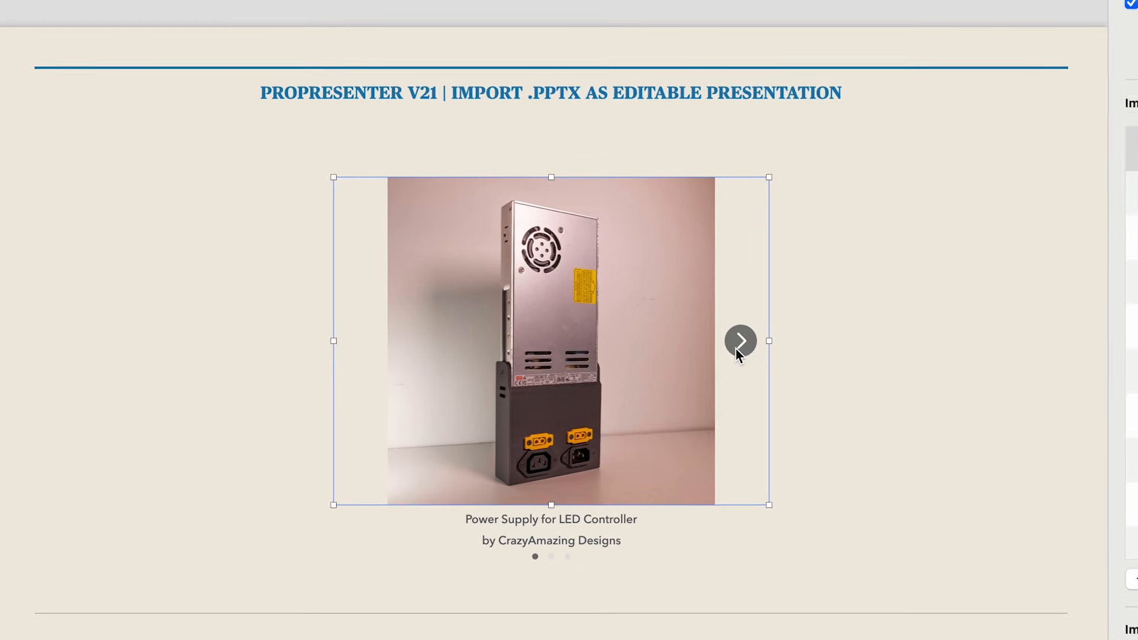
Browse slide 9's image gallery to the XT60 cable image and select its caption.
left_click(722, 340)
left_click(721, 340)
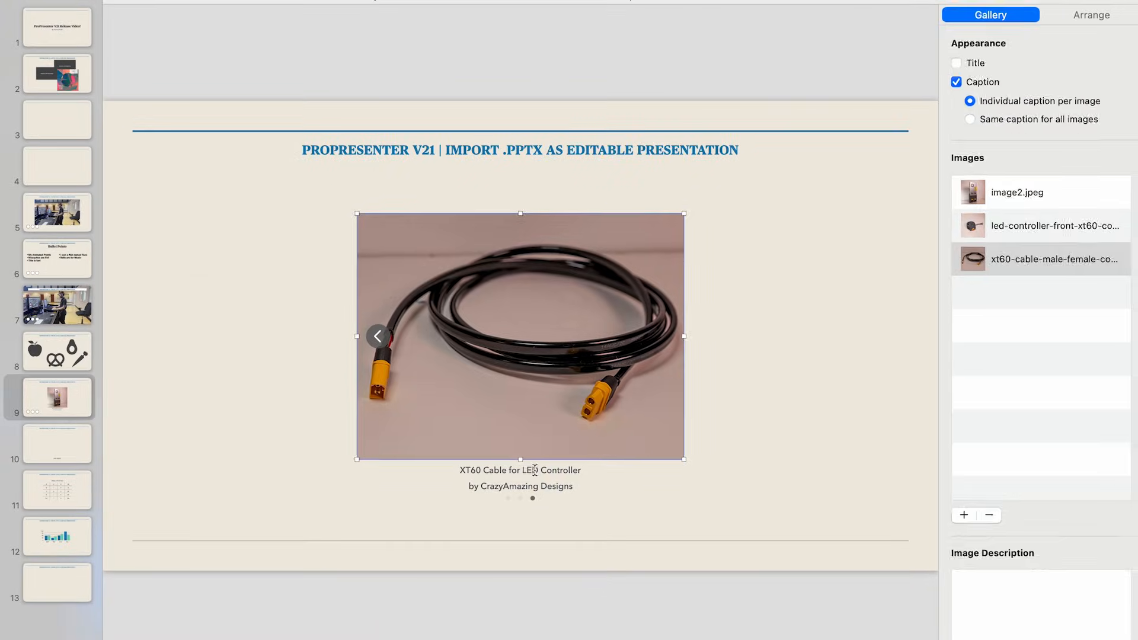
left_click(522, 521)
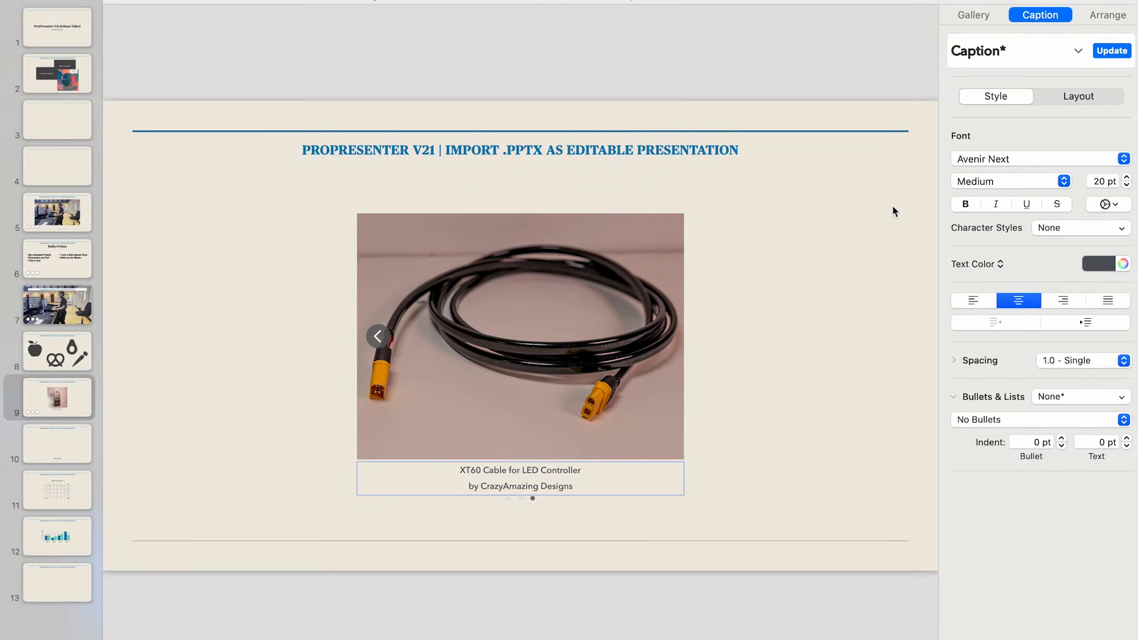
Select slide 9's image gallery, go through each image in its list, and open the XT60 cable image's description for editing.
left_click(741, 79)
left_click(564, 339)
left_click(1033, 192)
left_click(1031, 224)
left_click(1030, 265)
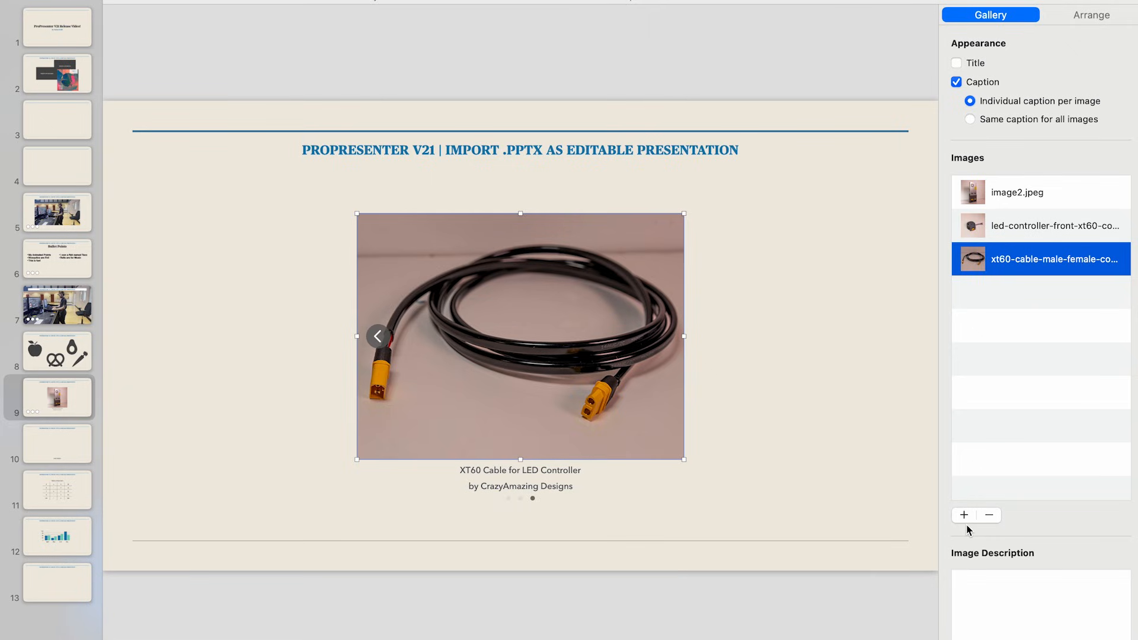
left_click(988, 599)
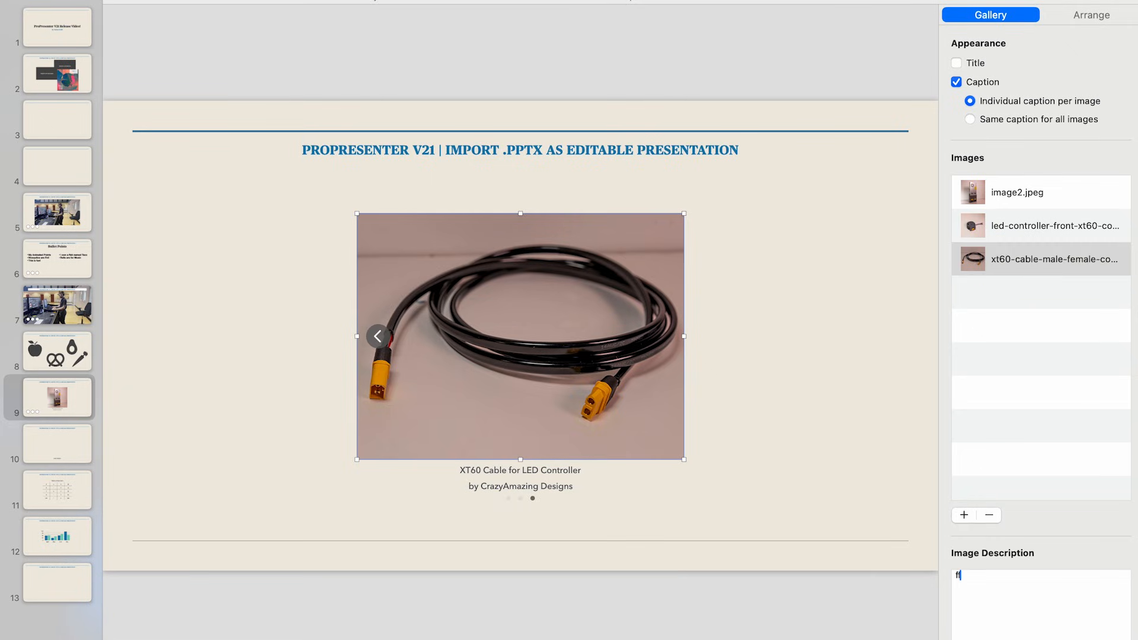
left_click(902, 620)
left_click(635, 391)
Insert a live video on slide 10 above the LIVE VIDEO! text and set its scale to 300%.
left_click(58, 443)
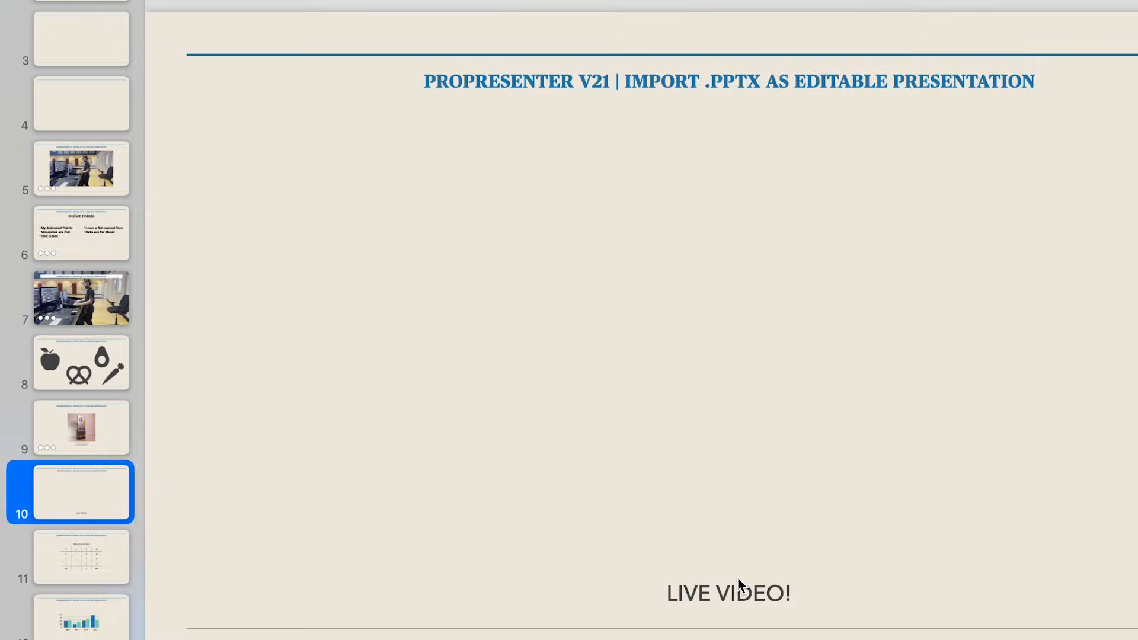
left_click(527, 514)
left_click(529, 347)
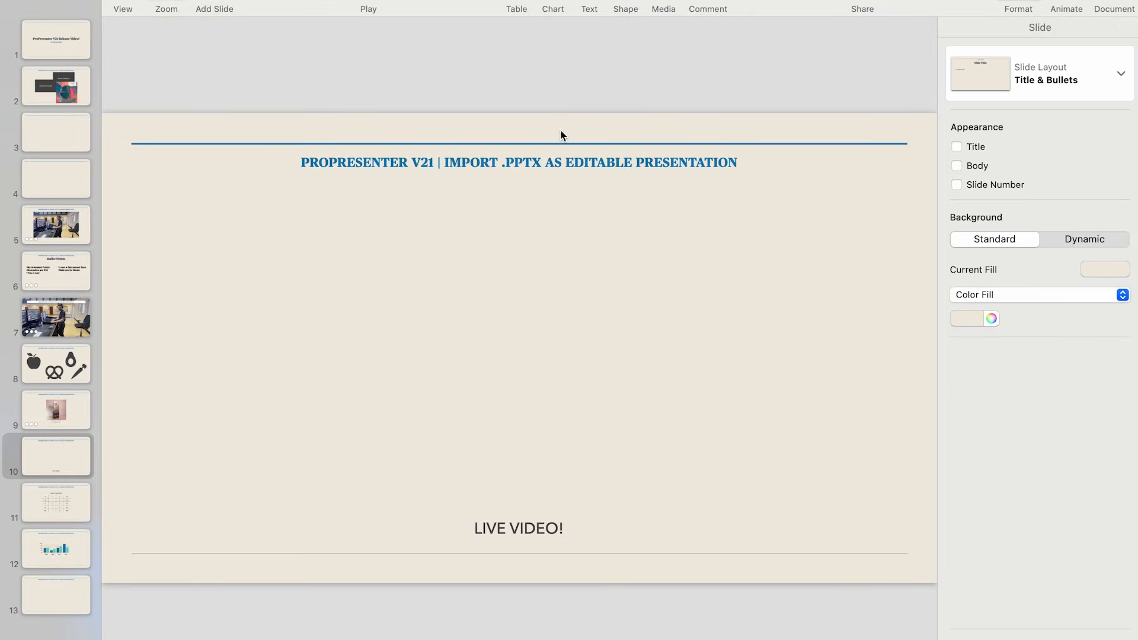
left_click(668, 3)
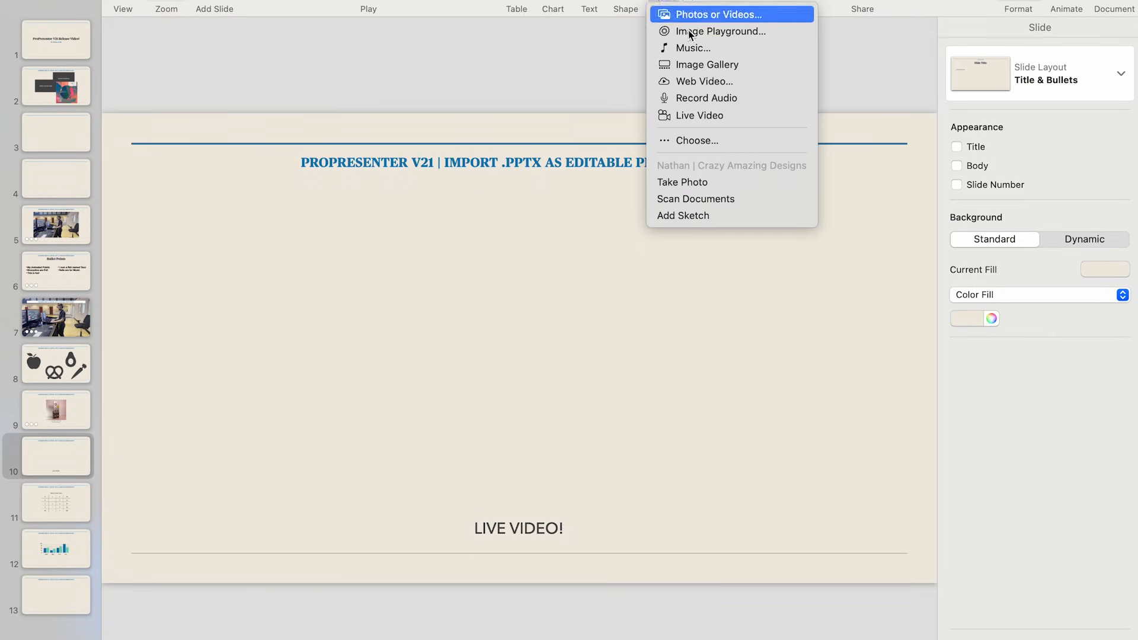
left_click(719, 115)
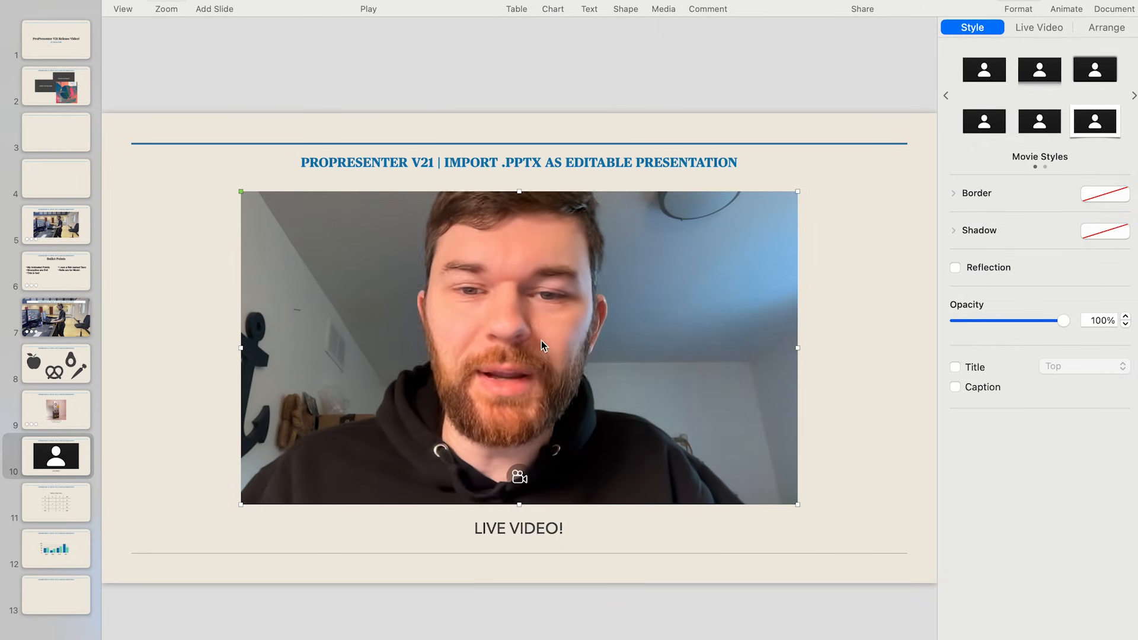
left_click_drag(953, 166, 1137, 163)
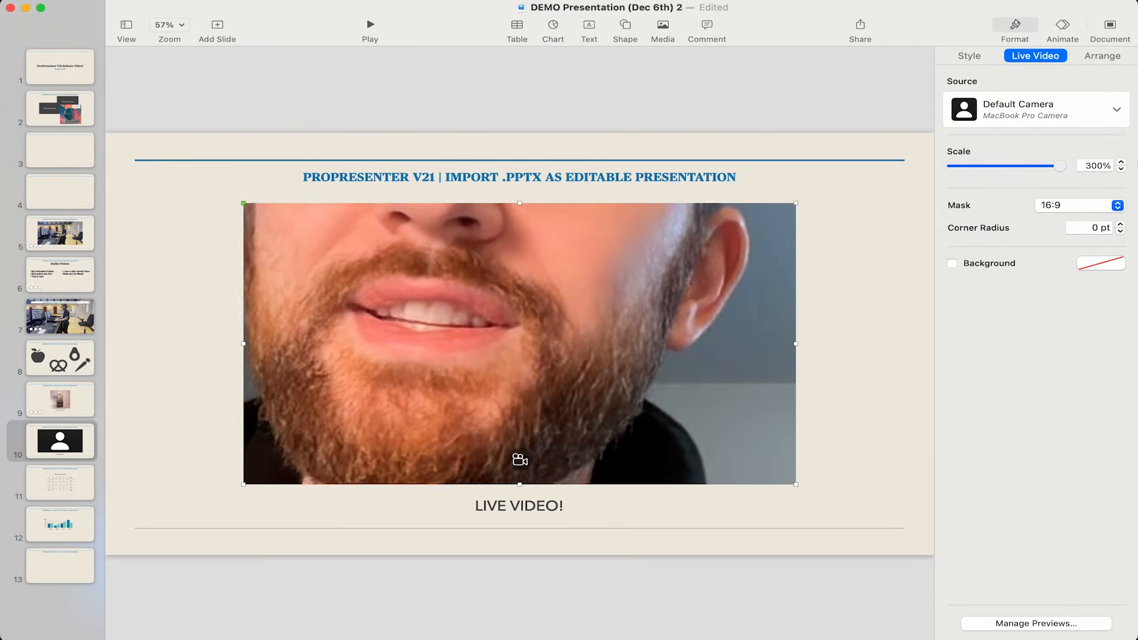